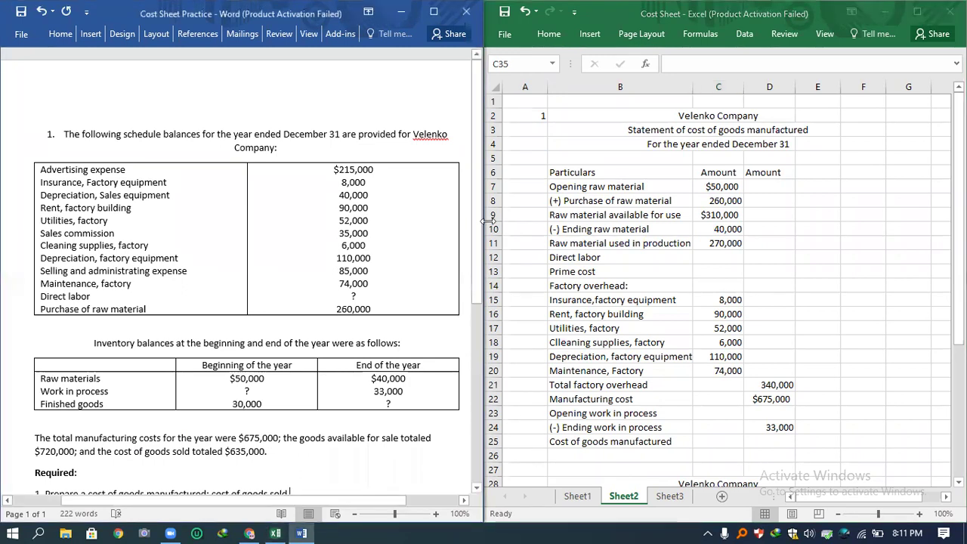
# Step: Review the problem's requirements in the Word document and the cost sheet format on Sheet1, ending on Sheet2
pyautogui.scroll(-2, 481, 287)
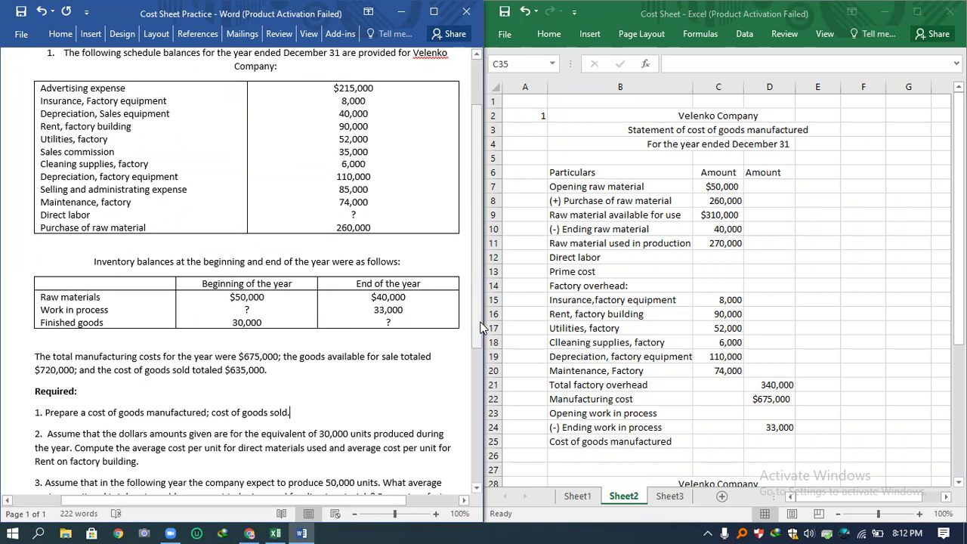
pyautogui.moveTo(482, 327); pyautogui.dragTo(482, 265)
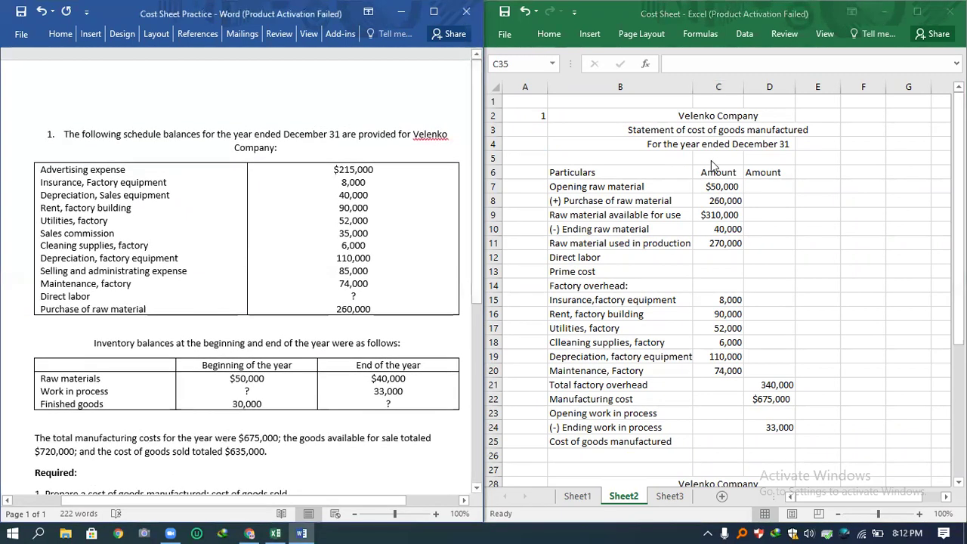
pyautogui.click(681, 116)
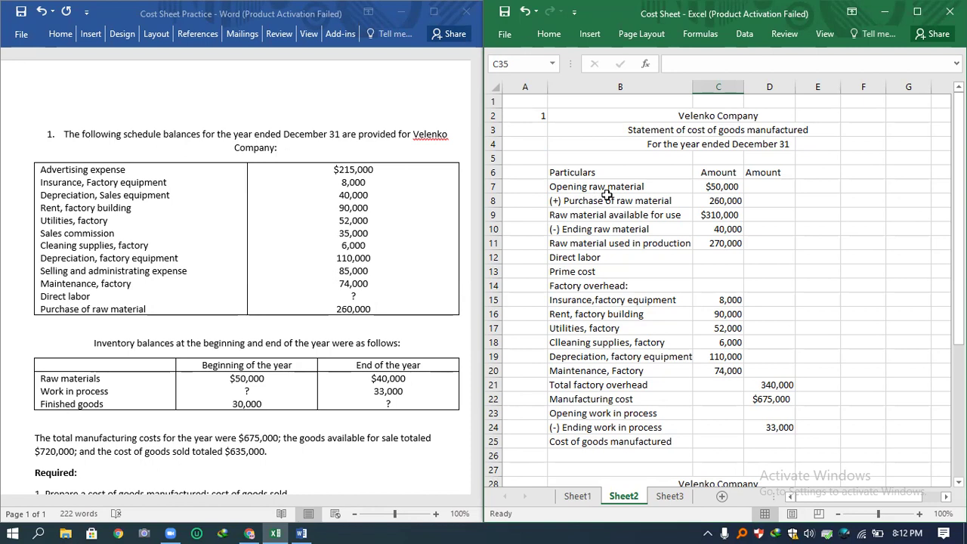
pyautogui.click(572, 497)
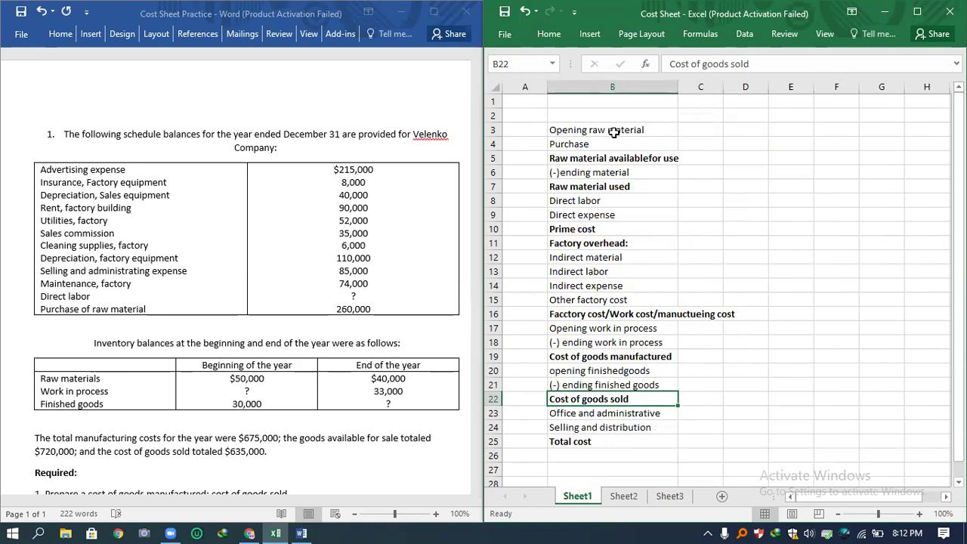
pyautogui.click(627, 496)
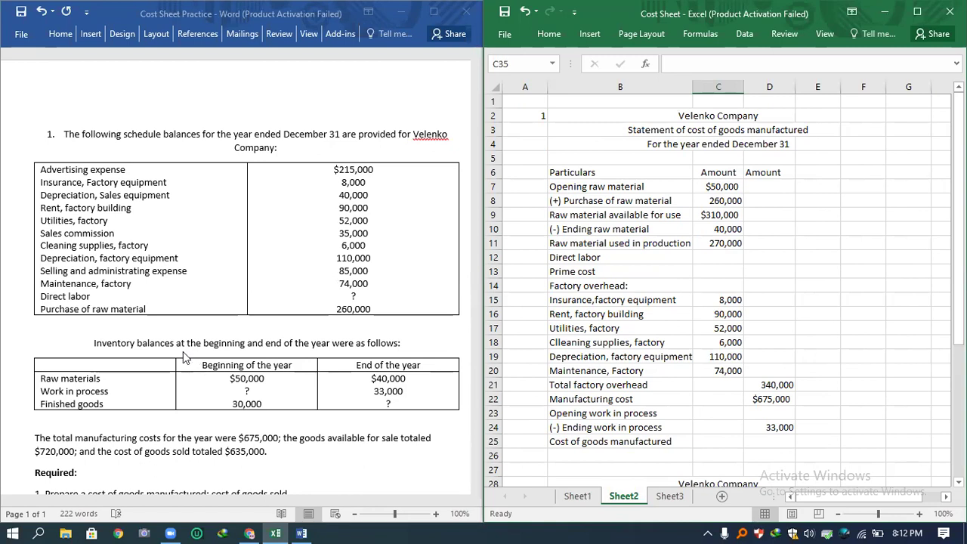
# Step: Bold the opening raw material and purchase amounts, plus the raw material available for use label and amount
pyautogui.click(721, 187)
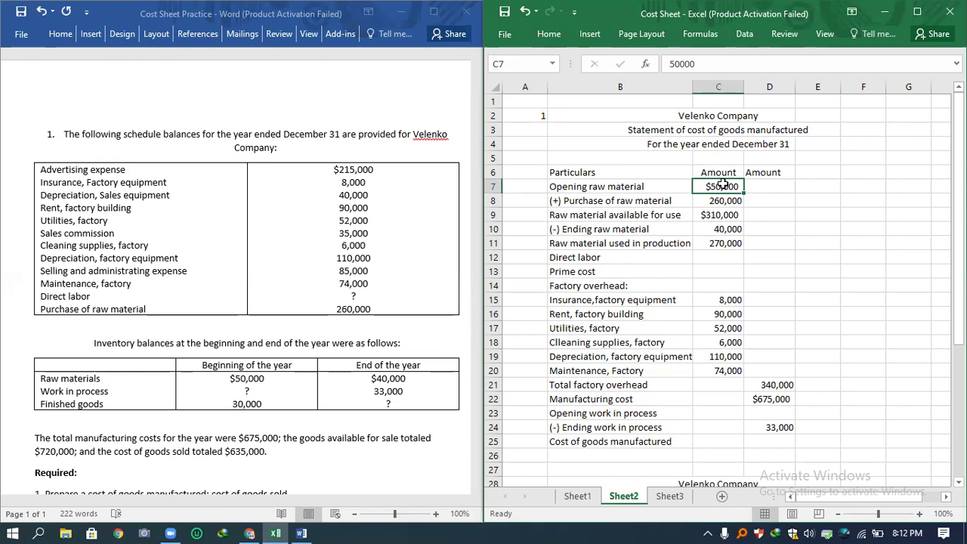
pyautogui.hotkey('ctrl', 'b')
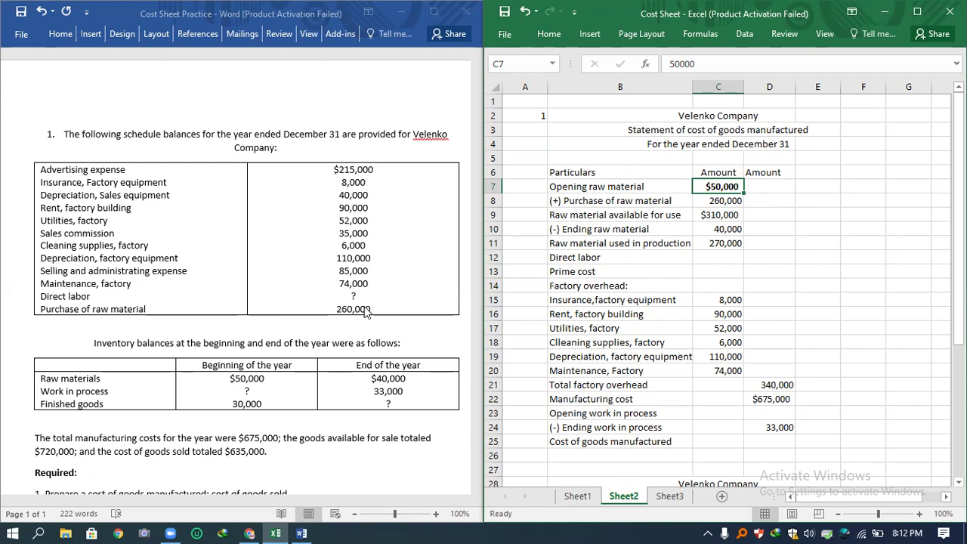
pyautogui.click(715, 201)
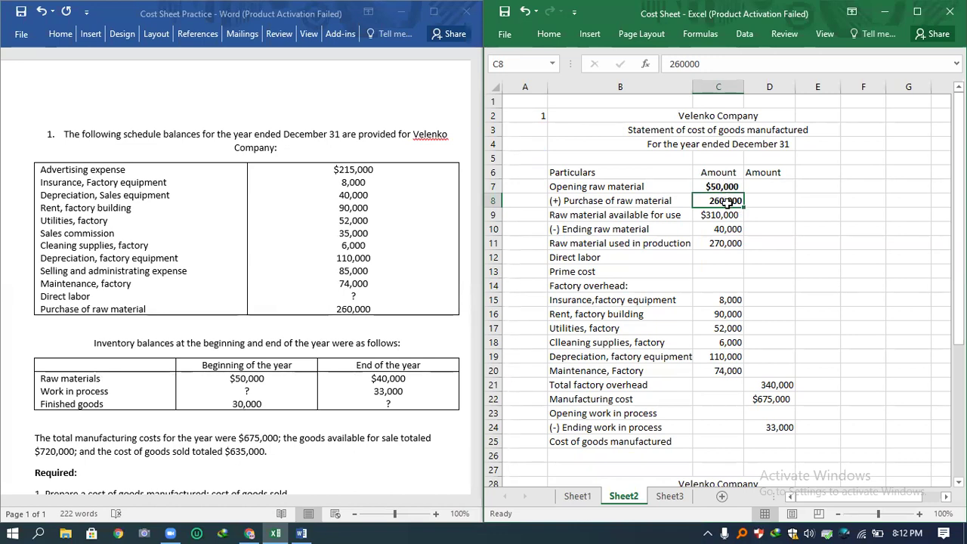
pyautogui.click(670, 214)
pyautogui.moveTo(669, 214); pyautogui.dragTo(733, 215)
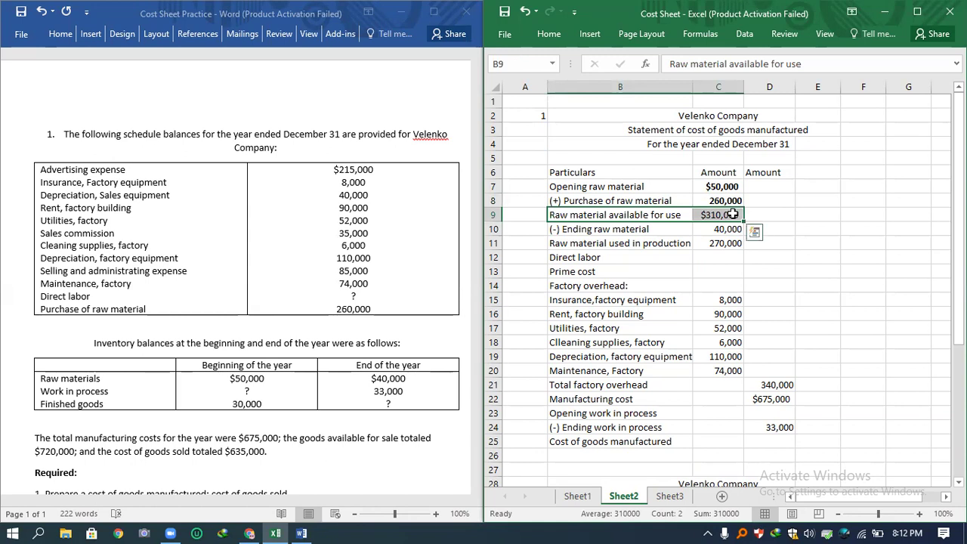
pyautogui.hotkey('ctrl', 'b')
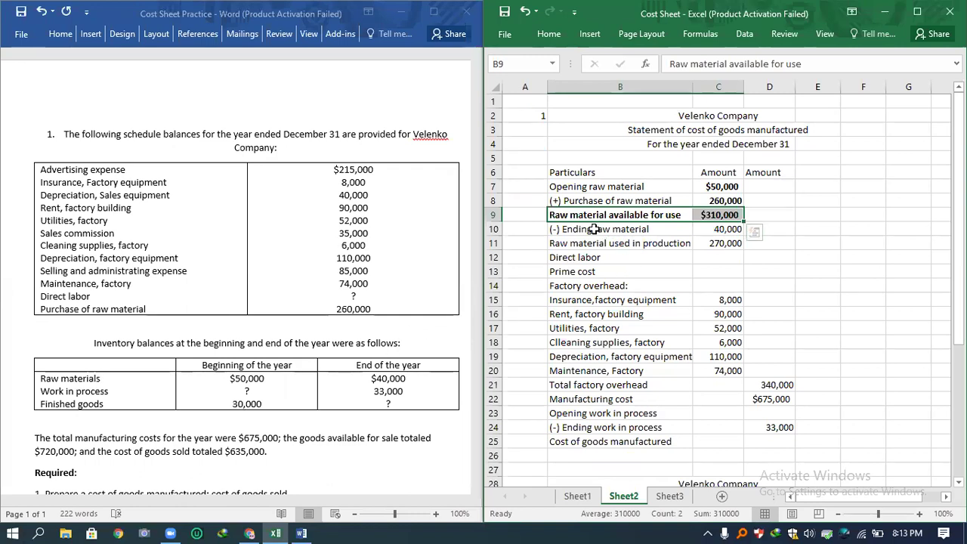
# Step: Bold the ending raw material amount and the raw material used in production label and amount
pyautogui.click(733, 228)
pyautogui.hotkey('ctrl', 'b')
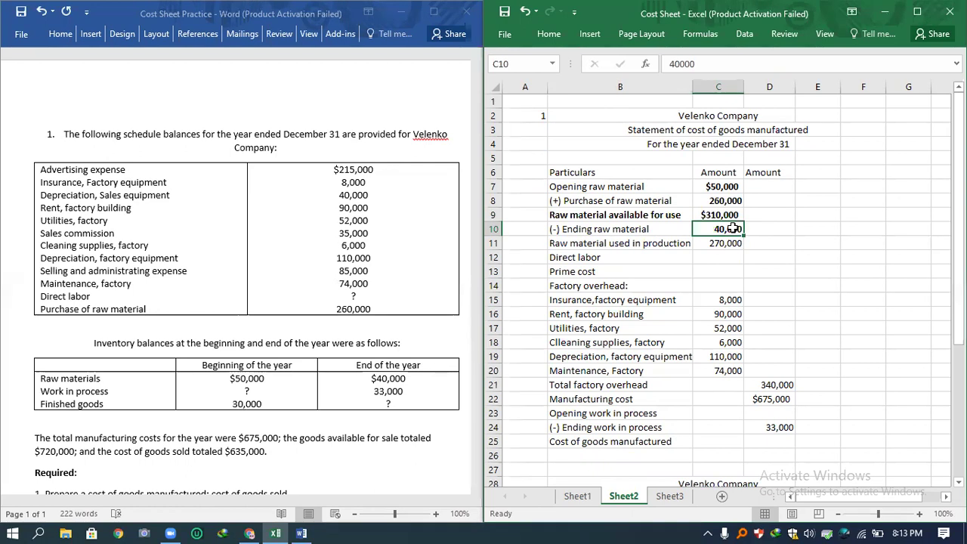
pyautogui.click(719, 243)
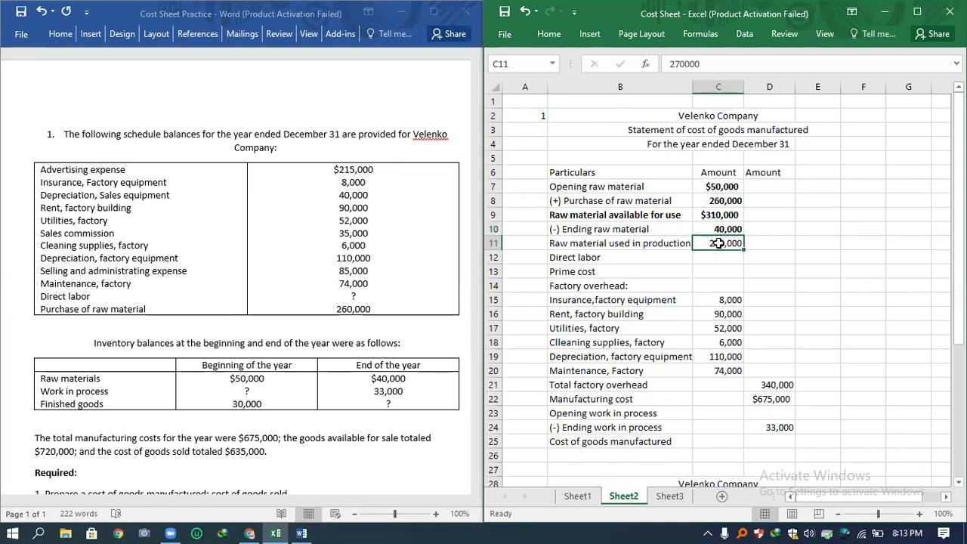
pyautogui.click(559, 245)
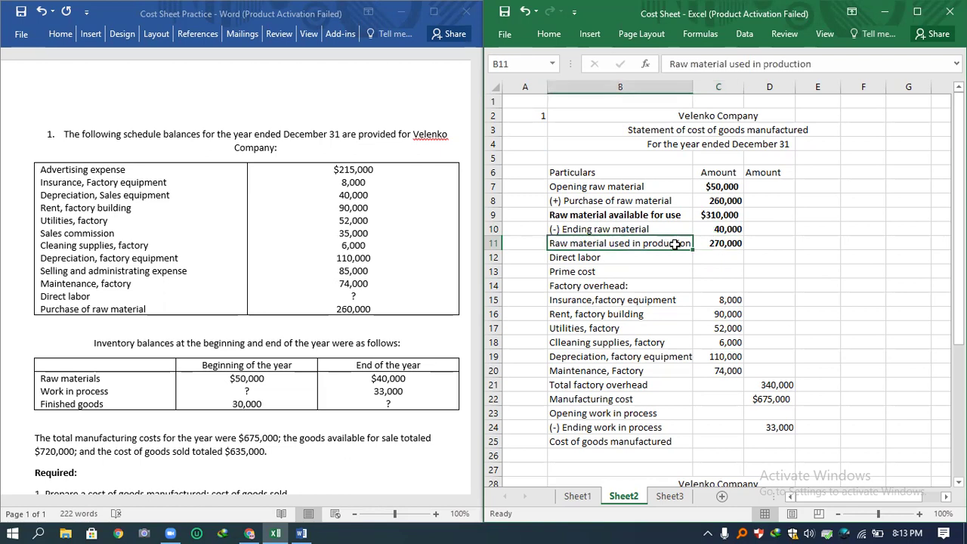
pyautogui.hotkey('ctrl', 'b')
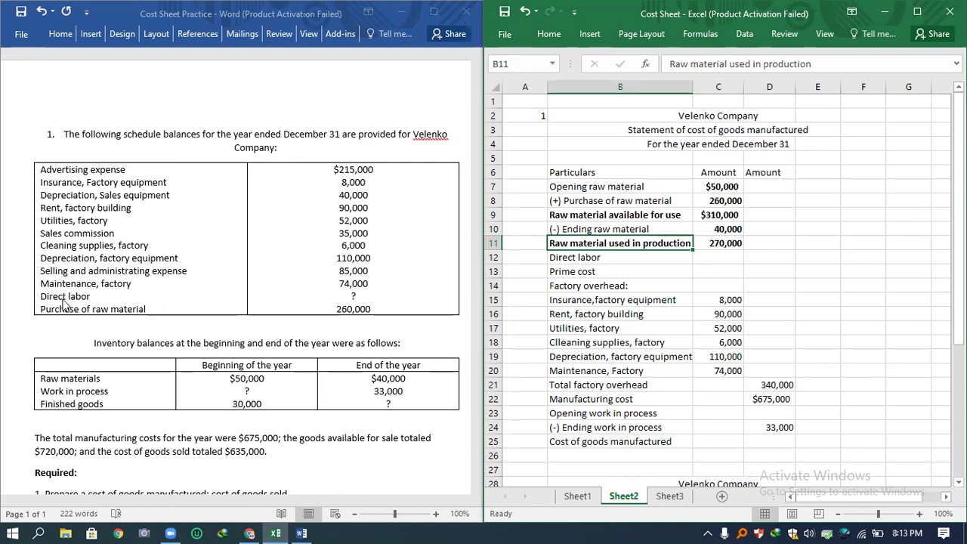
# Step: Bold the Prime cost and Factory overhead labels in column B
pyautogui.click(587, 257)
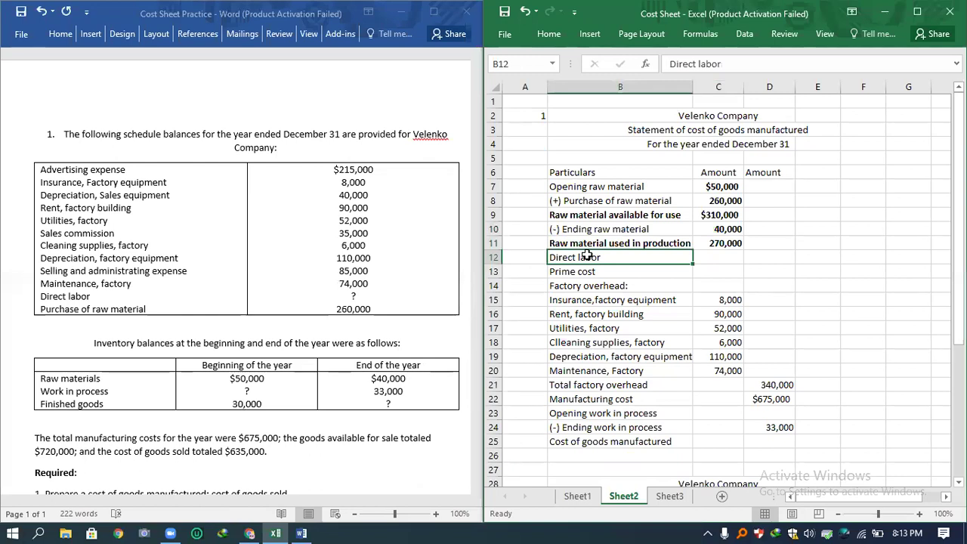
pyautogui.click(714, 258)
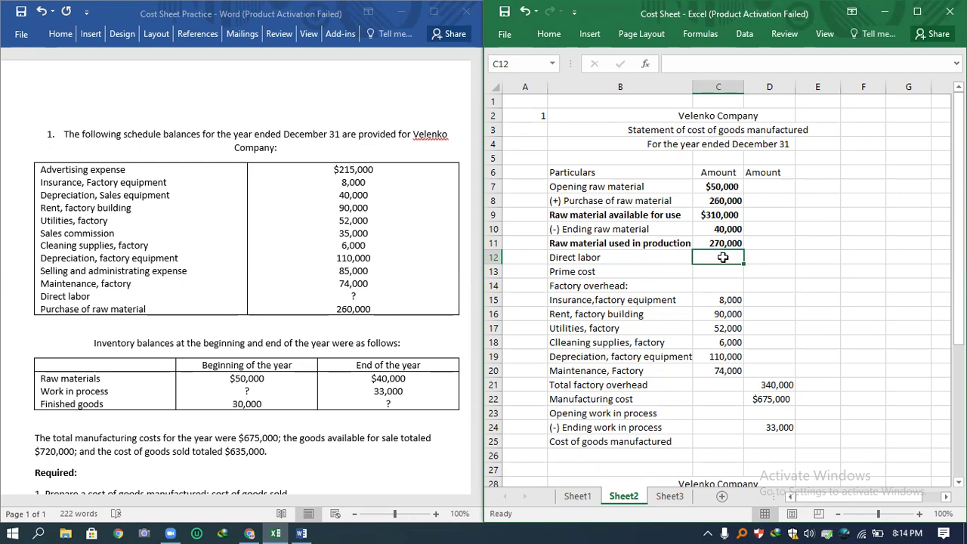
pyautogui.click(558, 271)
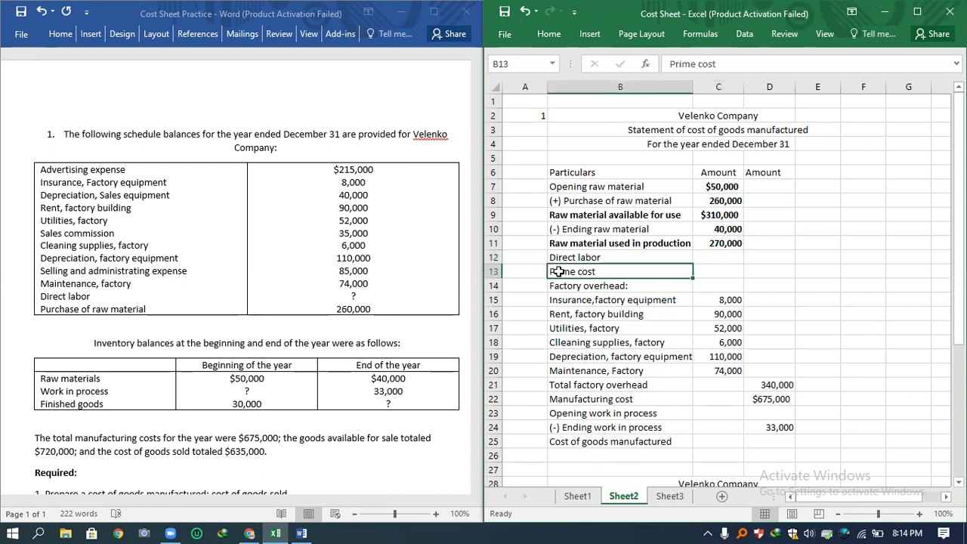
pyautogui.hotkey('ctrl', 'b')
pyautogui.click(556, 286)
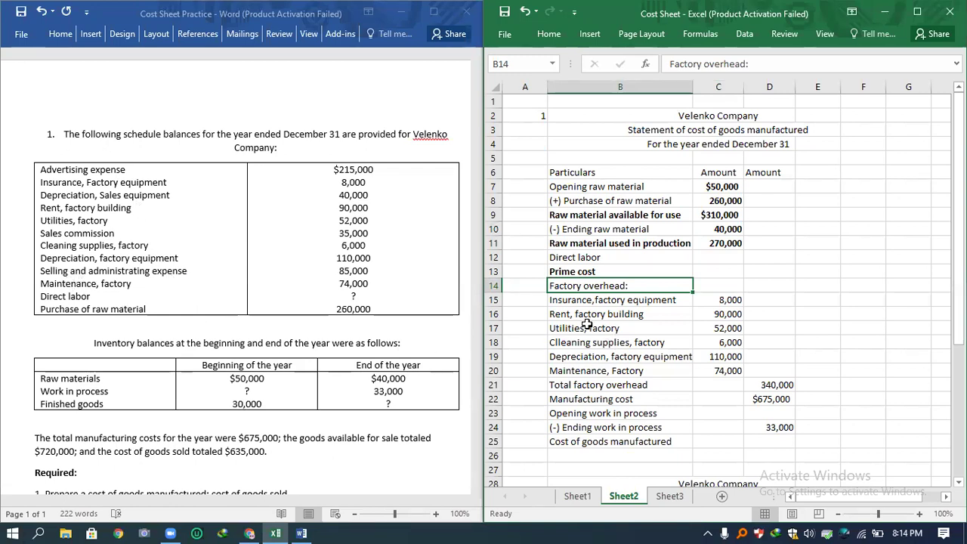
pyautogui.moveTo(557, 302); pyautogui.dragTo(717, 365)
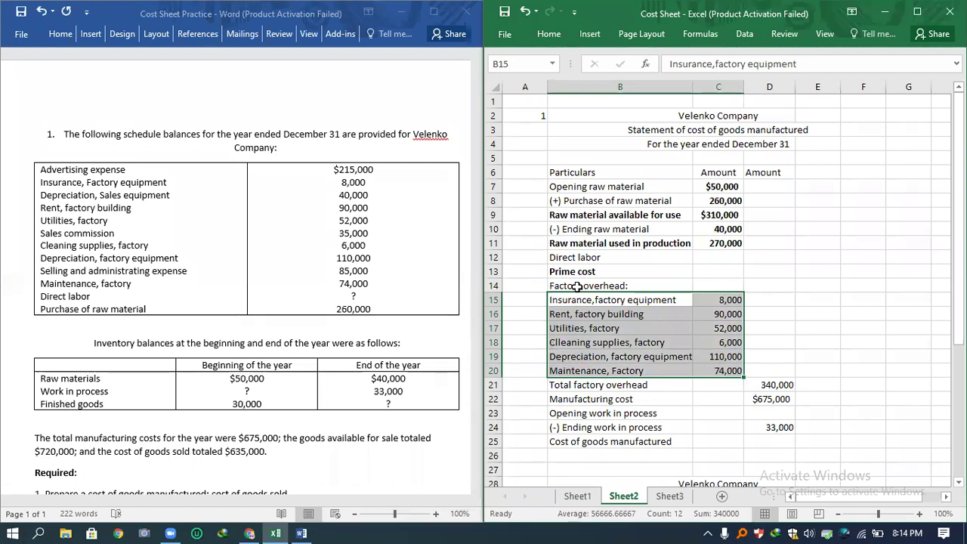
pyautogui.click(577, 287)
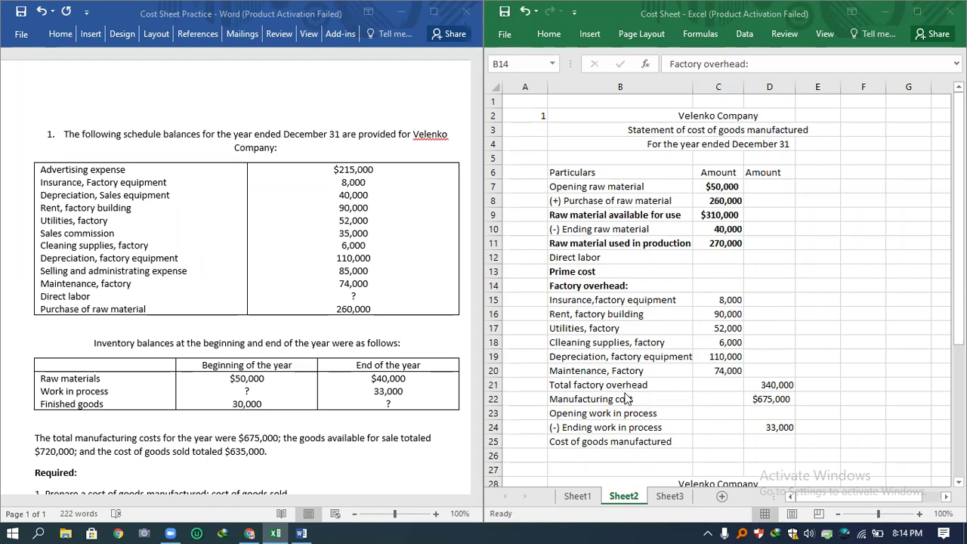
# Step: Bold the manufacturing cost label and amount in row 22, checking the amount against the total manufacturing costs sentence in the Word problem
pyautogui.click(577, 400)
pyautogui.hotkey('ctrl', 'b')
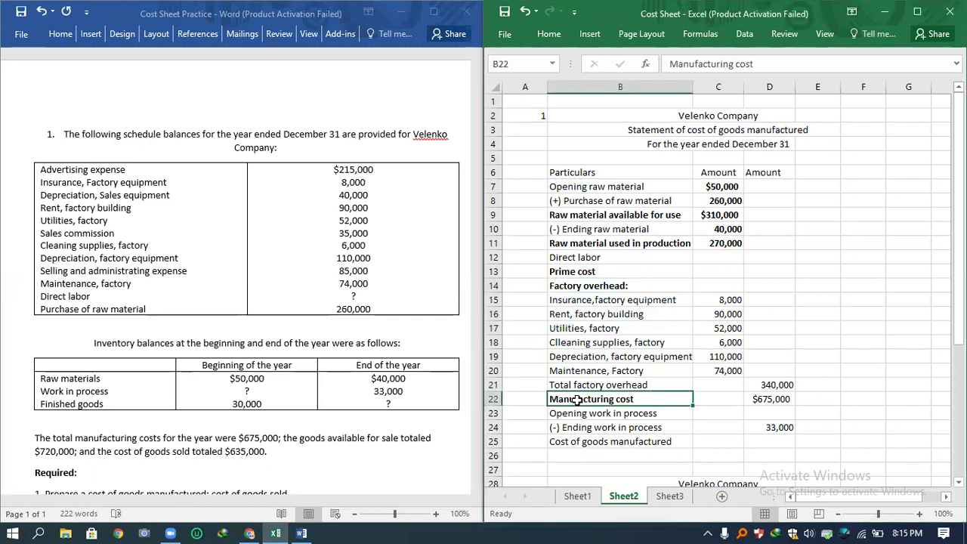
pyautogui.click(774, 402)
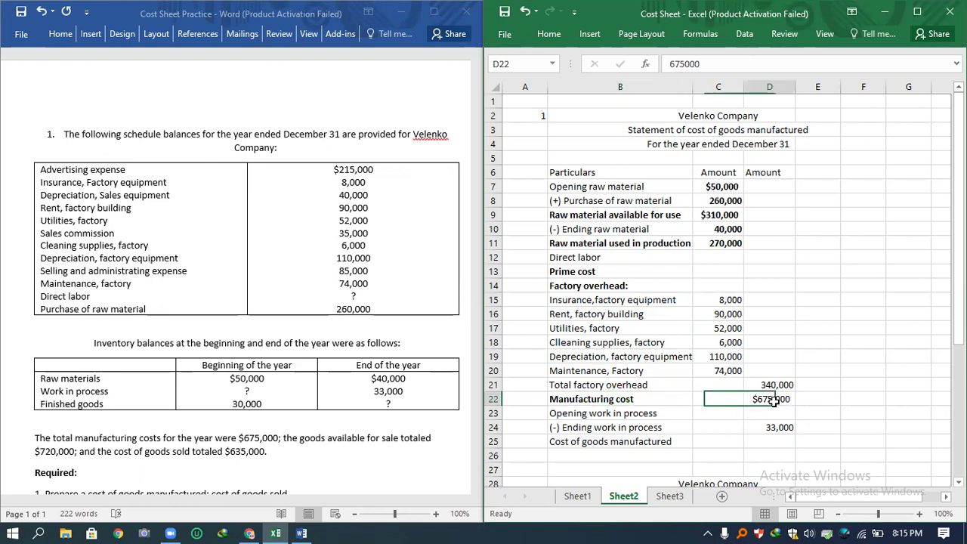
pyautogui.click(48, 439)
pyautogui.moveTo(48, 438); pyautogui.dragTo(275, 444)
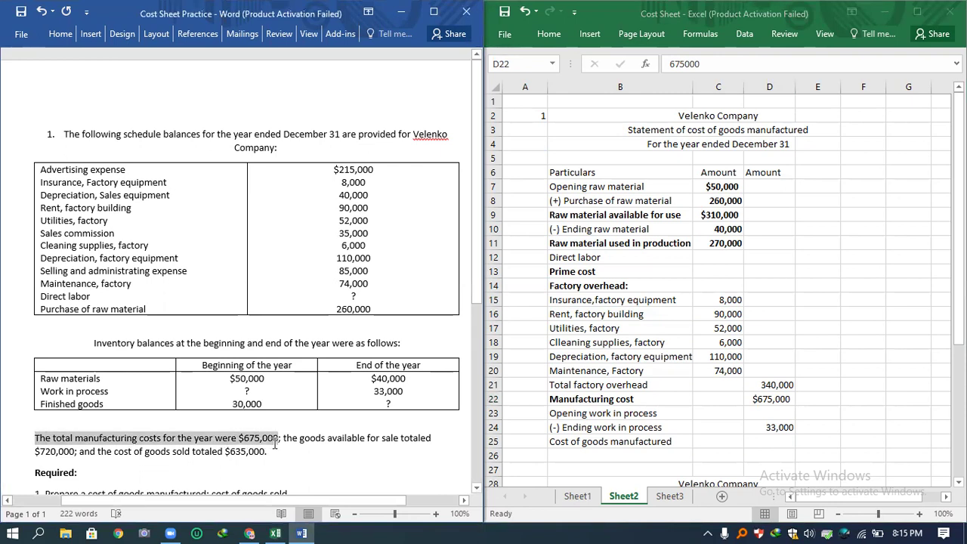
pyautogui.moveTo(275, 444); pyautogui.dragTo(278, 444)
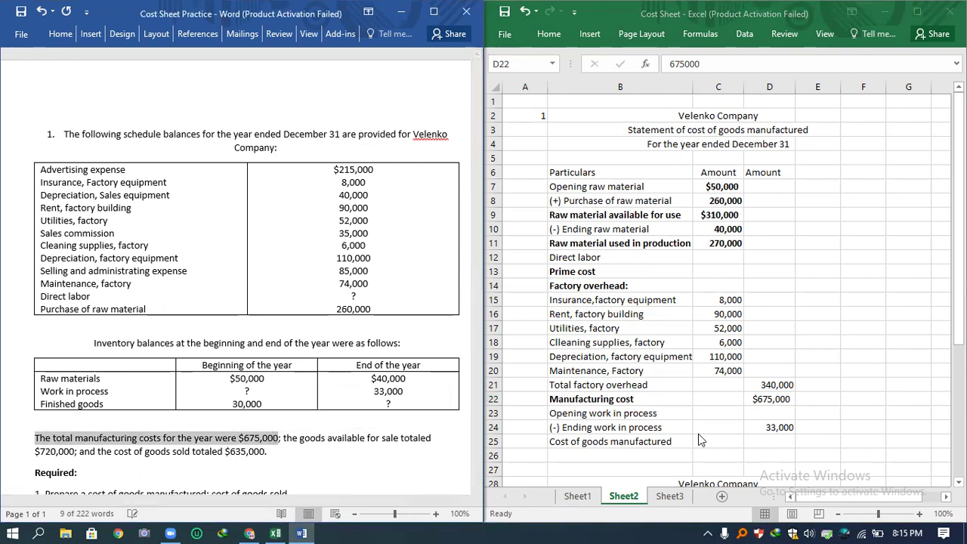
pyautogui.click(759, 401)
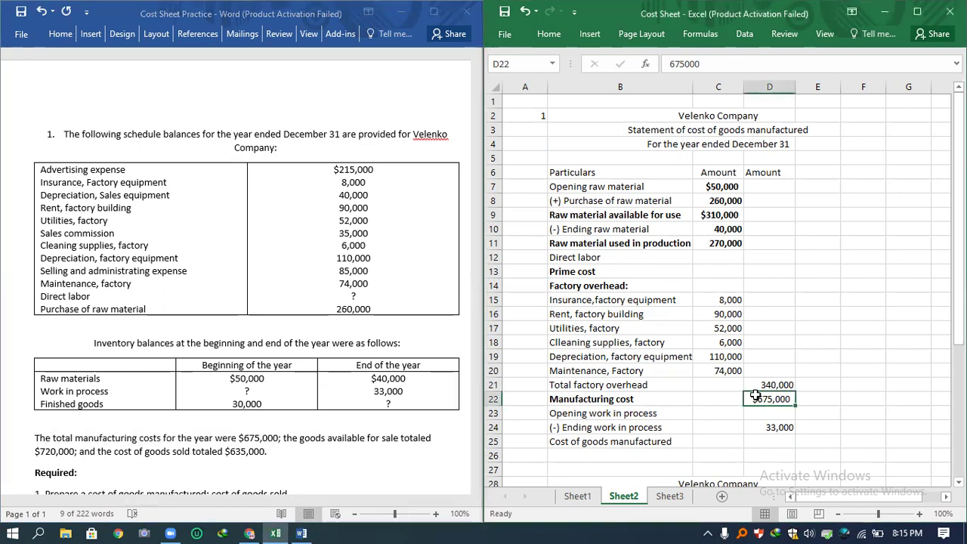
pyautogui.hotkey('ctrl', 'b')
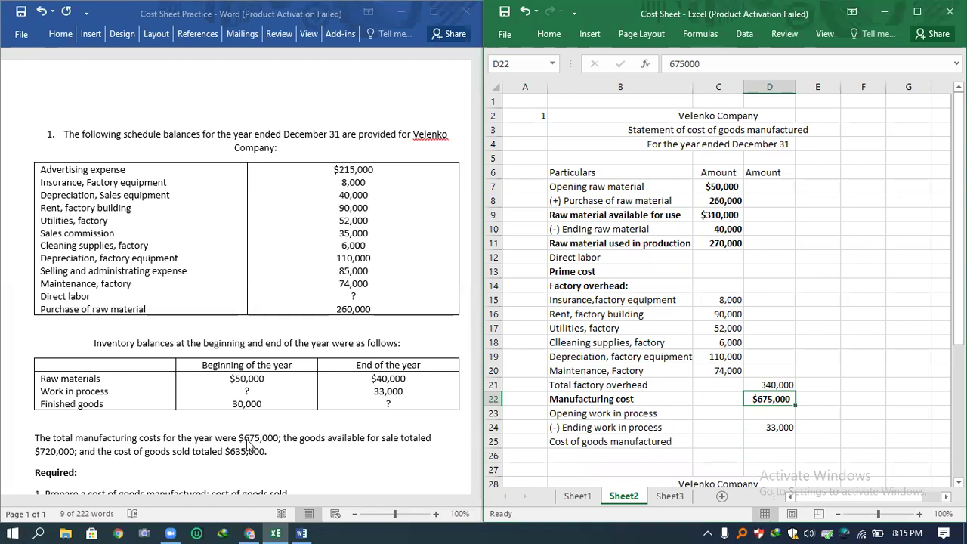
# Step: Bold the total factory overhead amount in D21 and compare it with the manufacturing cost amount
pyautogui.click(782, 385)
pyautogui.hotkey('ctrl', 'b')
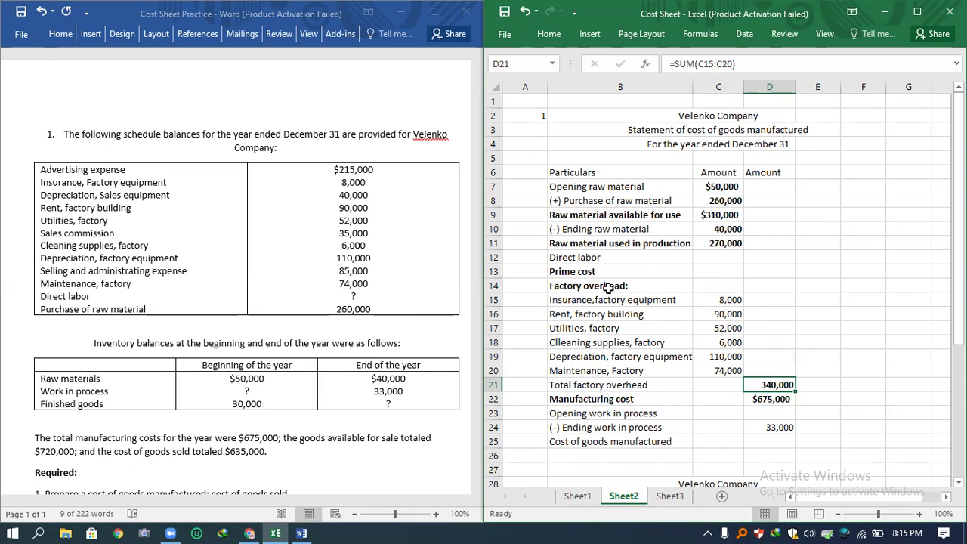
pyautogui.click(762, 401)
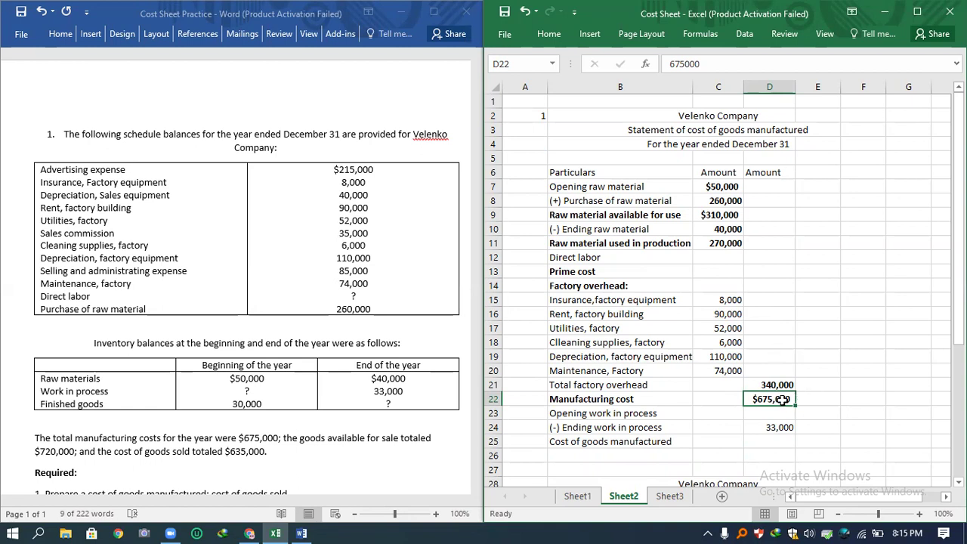
pyautogui.click(786, 385)
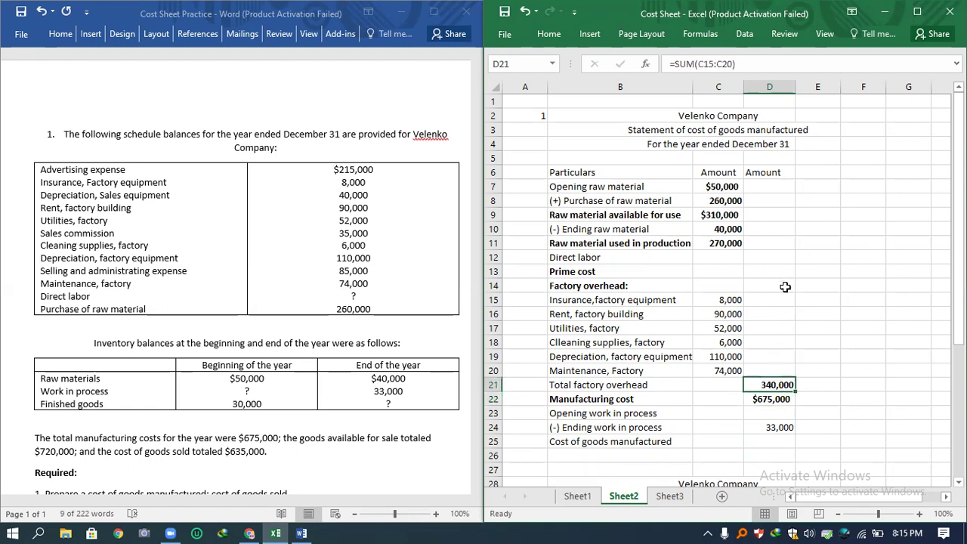
pyautogui.click(761, 277)
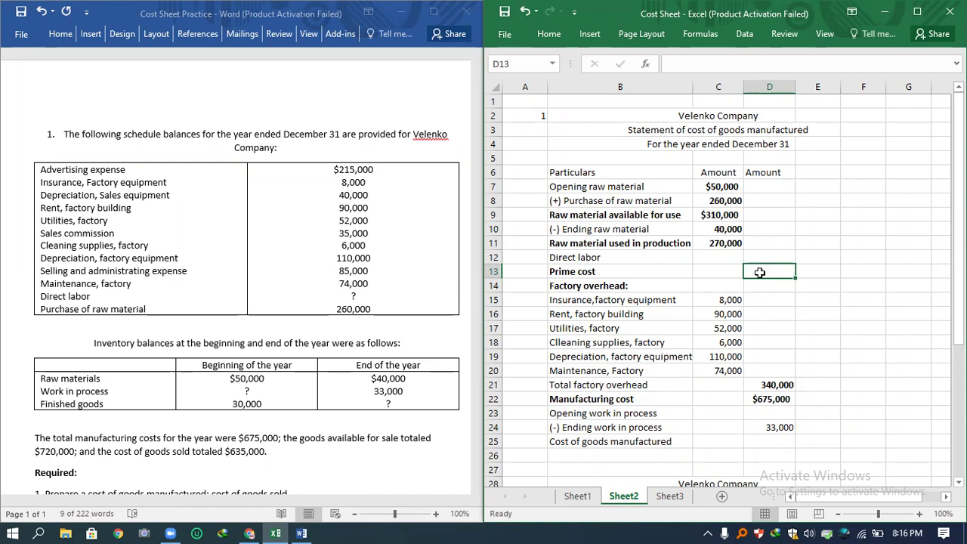
pyautogui.write('33')
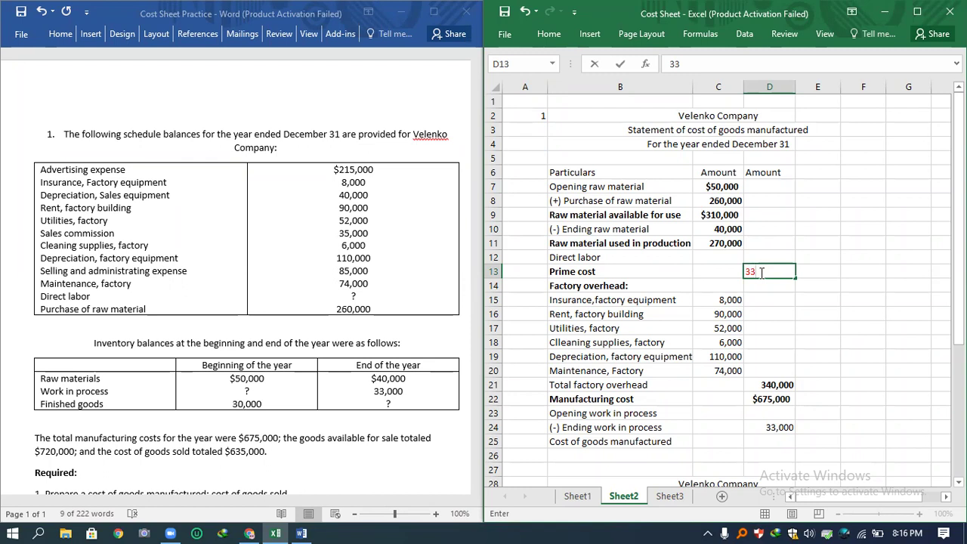
pyautogui.write('500')
pyautogui.press('Return')
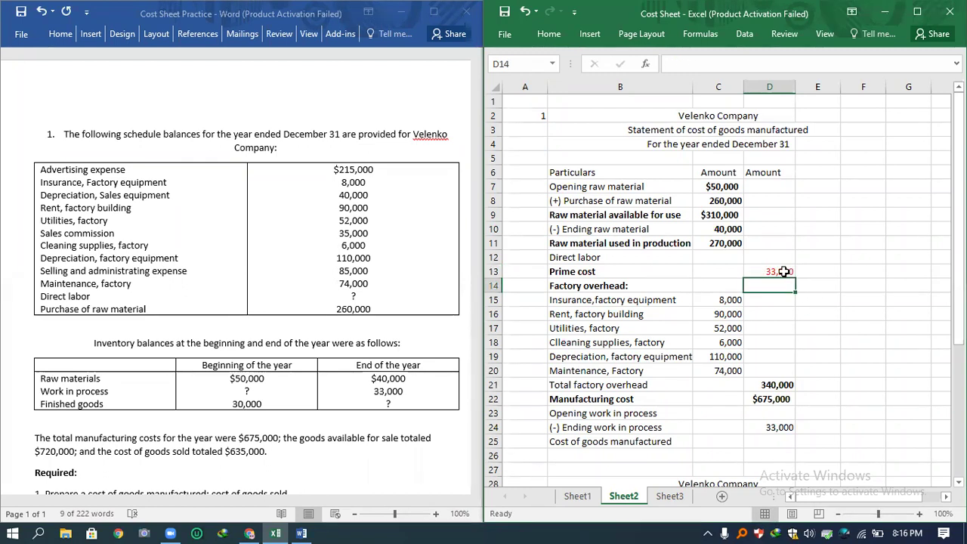
# Step: Enter 335000 as the prime cost amount in D13
pyautogui.click(784, 271)
pyautogui.write('335000')
pyautogui.press('Return')
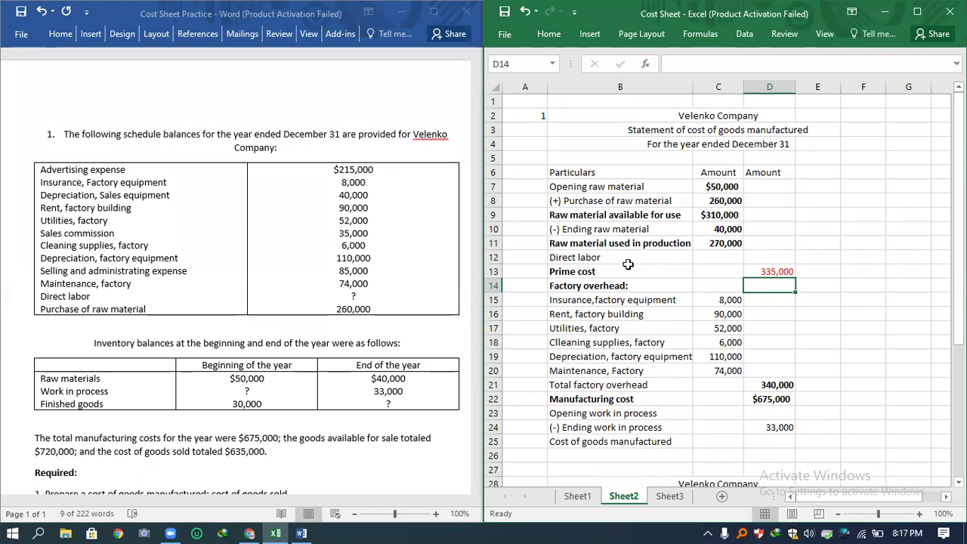
# Step: Review the prime cost and raw material used amounts, and enter 65000 as the direct labor amount in C12
pyautogui.click(771, 273)
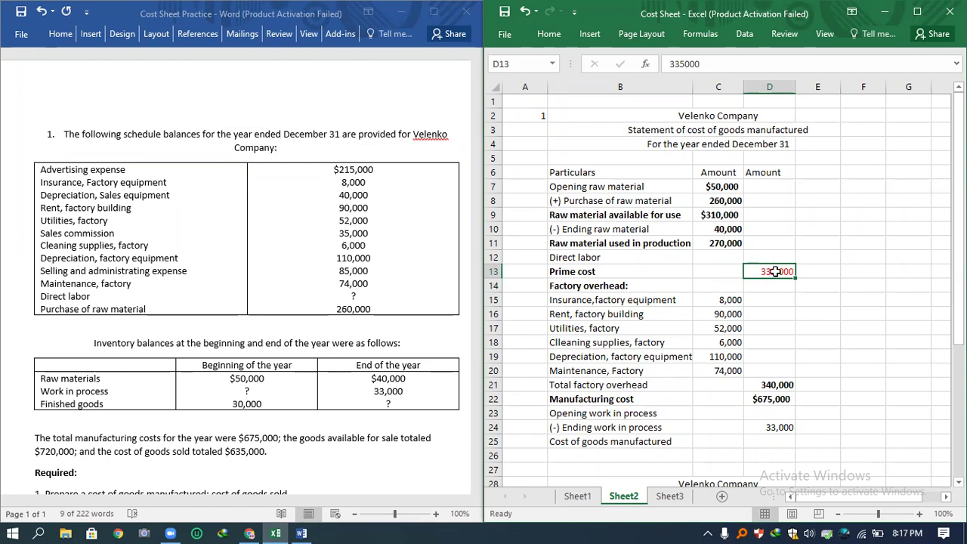
pyautogui.click(718, 244)
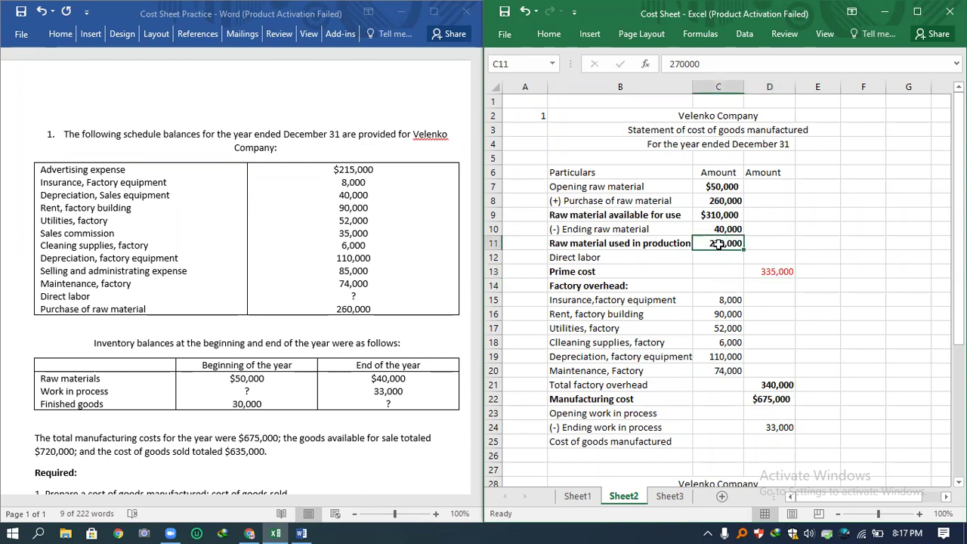
pyautogui.click(722, 257)
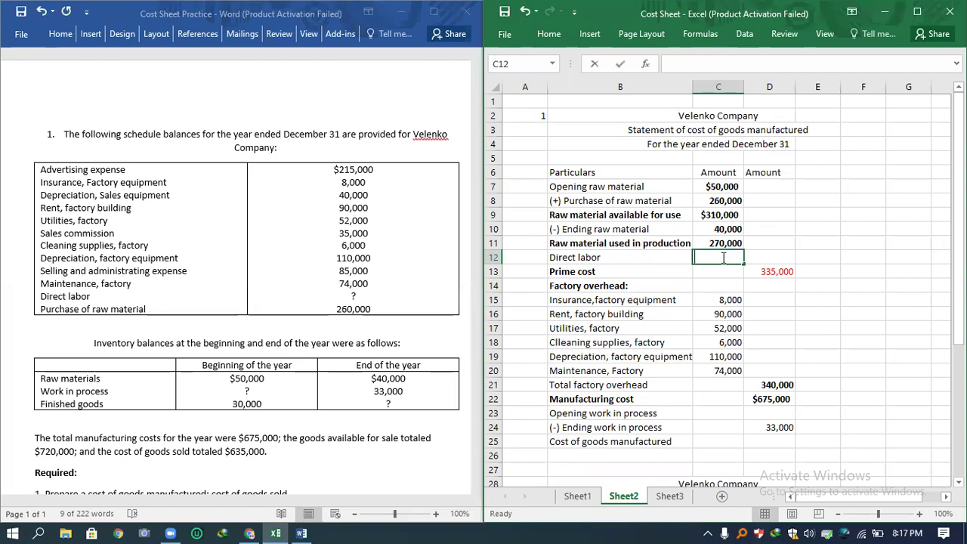
pyautogui.write('65000')
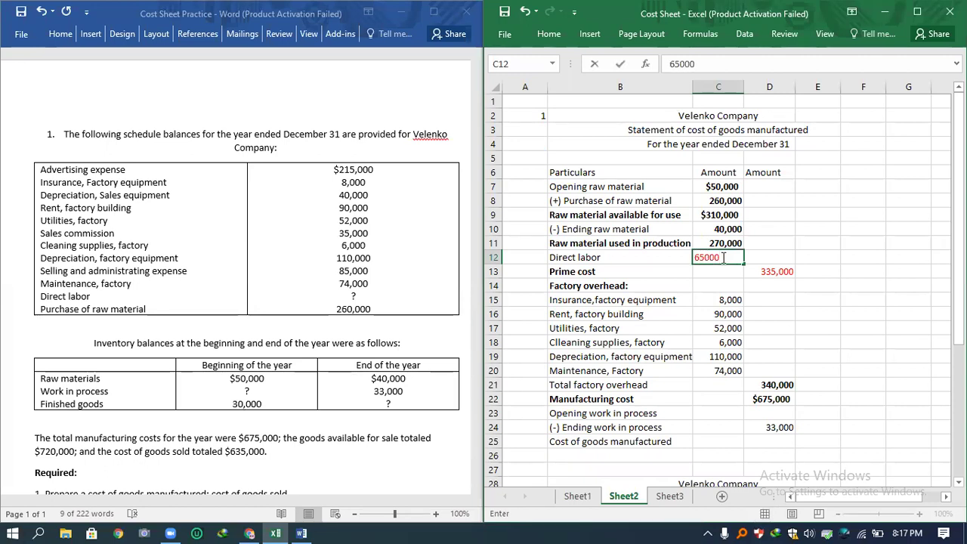
pyautogui.press('Return')
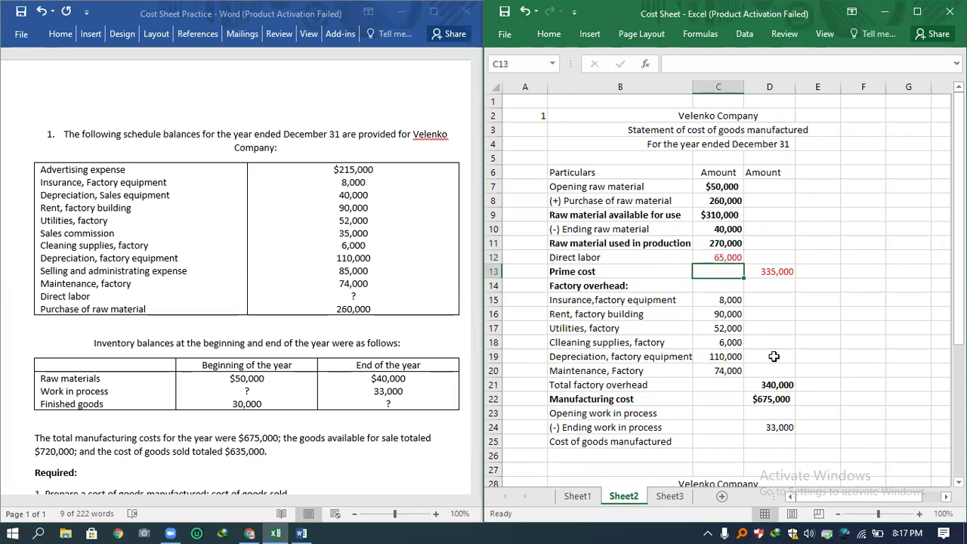
# Step: Bold the prime cost amount in D13 and the direct labor amount in C12
pyautogui.click(765, 400)
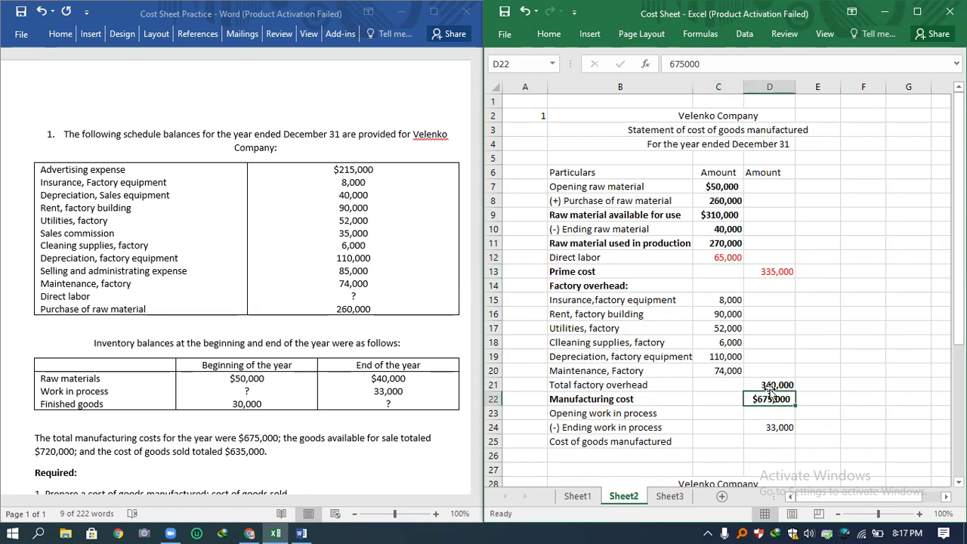
pyautogui.click(778, 271)
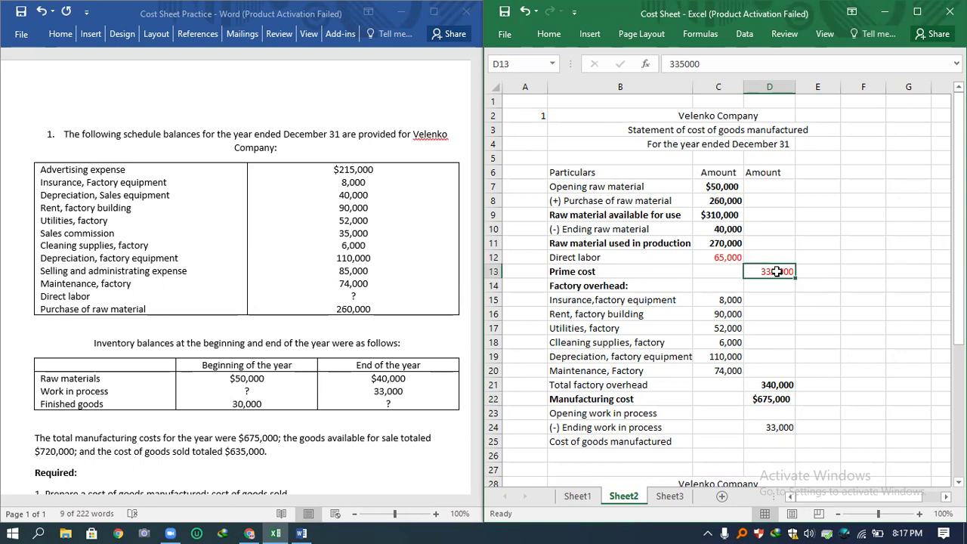
pyautogui.click(724, 258)
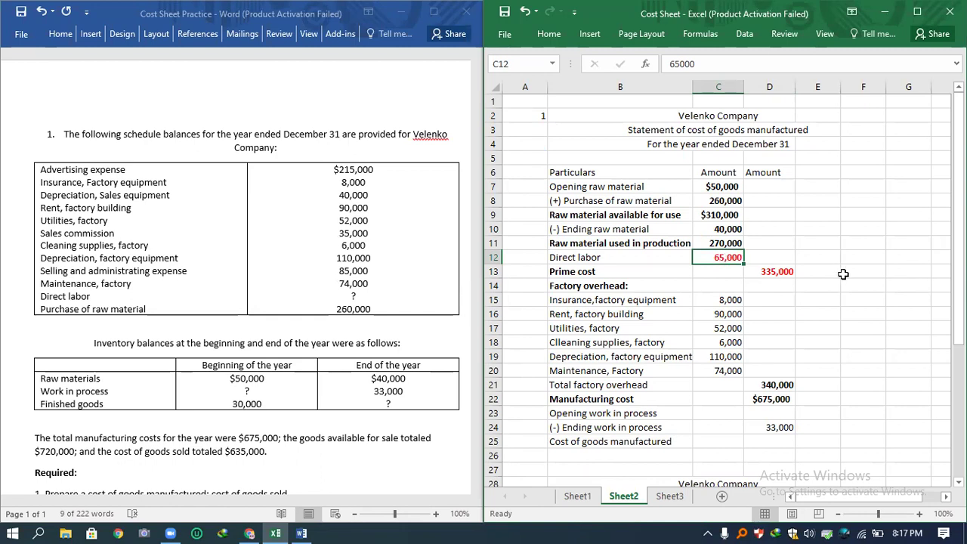
# Step: Bold the ending work in process amount in D24 and the opening finished goods amount in C32
pyautogui.click(776, 405)
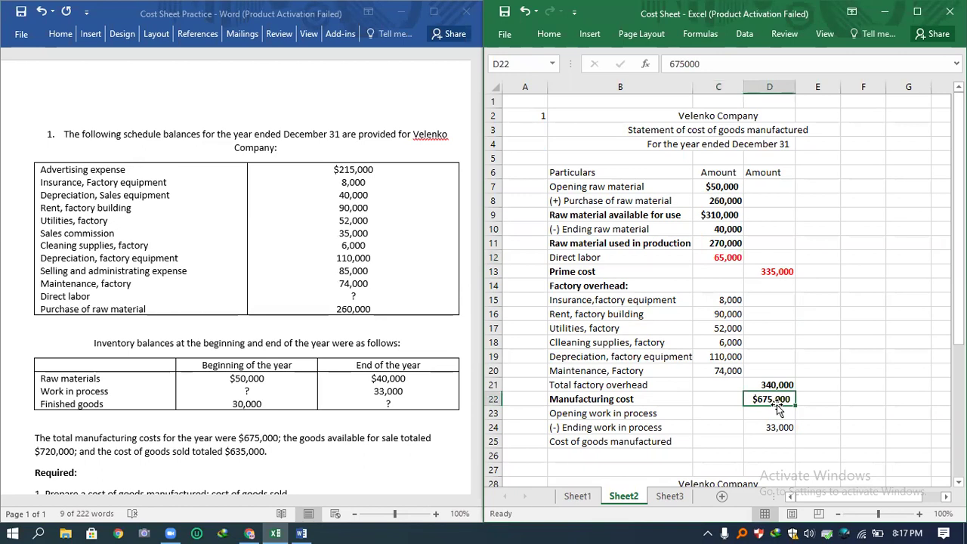
pyautogui.moveTo(959, 221); pyautogui.dragTo(877, 251)
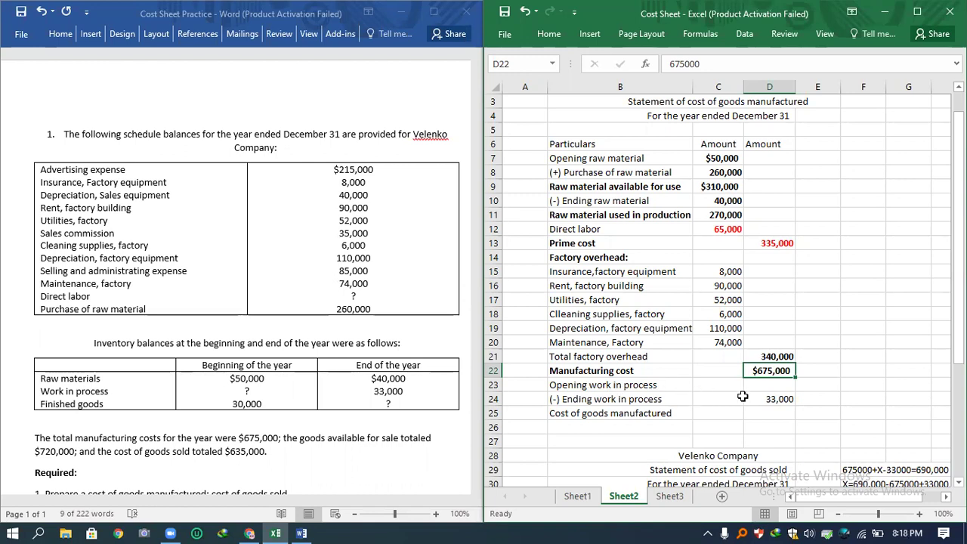
pyautogui.click(782, 401)
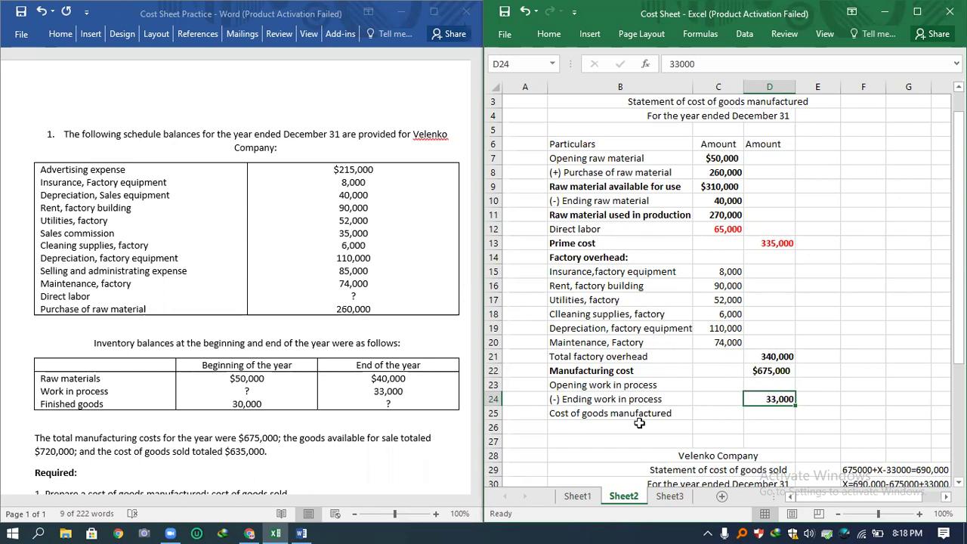
pyautogui.moveTo(958, 226); pyautogui.dragTo(959, 279)
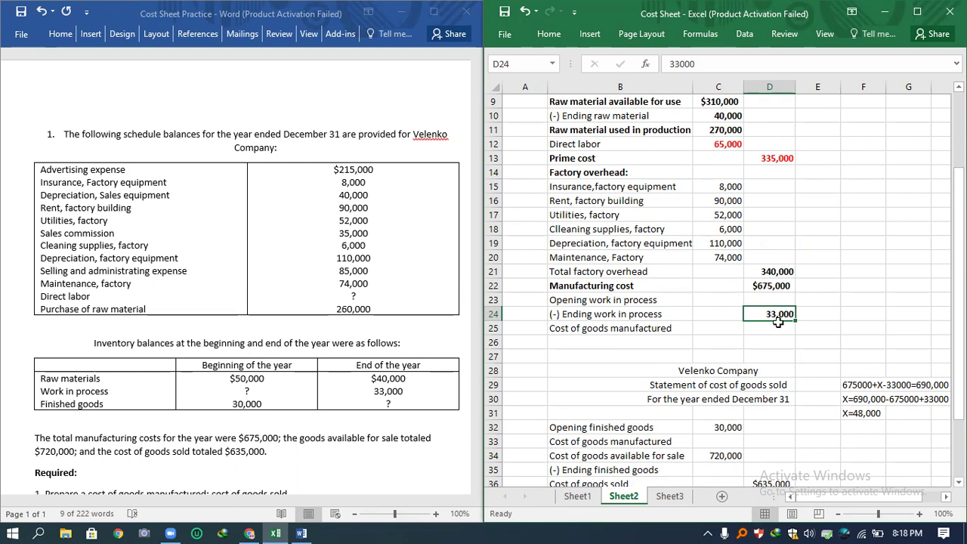
pyautogui.moveTo(958, 212); pyautogui.dragTo(958, 220)
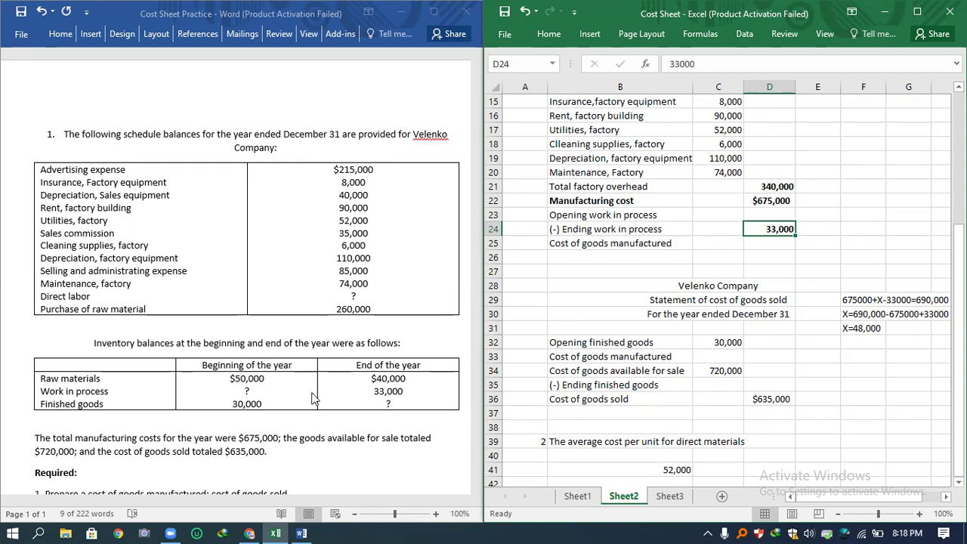
pyautogui.click(727, 343)
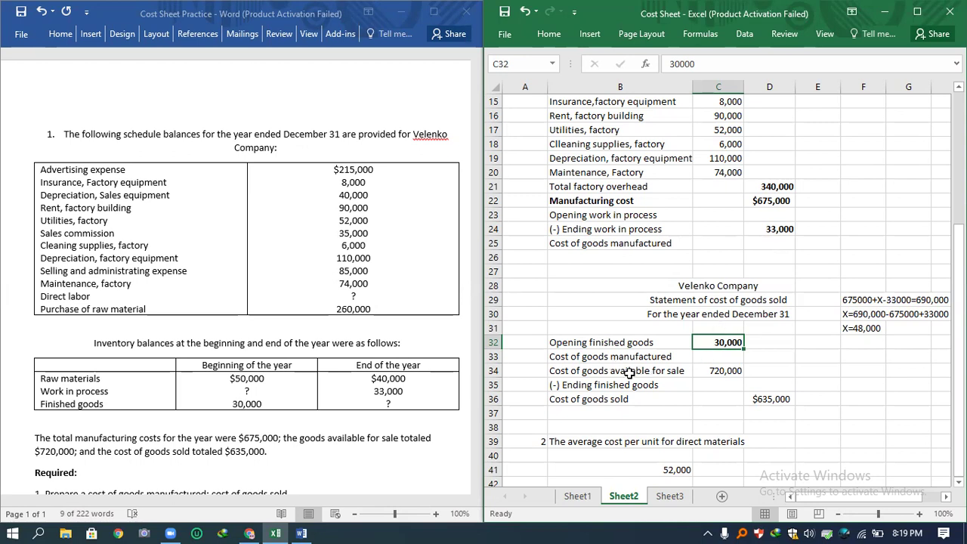
# Step: Enter *** in D25 and **** in C33 as placeholders for the unknown cost of goods manufactured
pyautogui.click(758, 243)
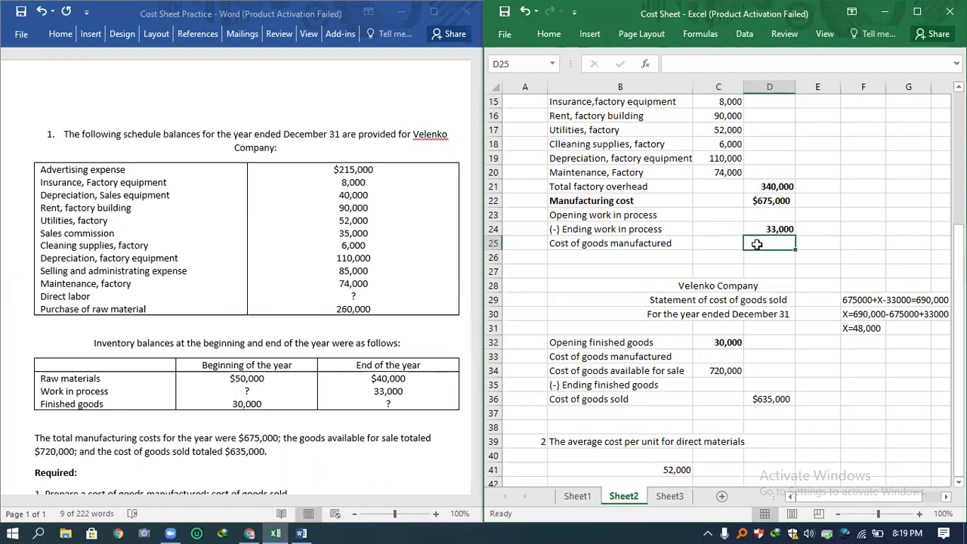
pyautogui.click(716, 357)
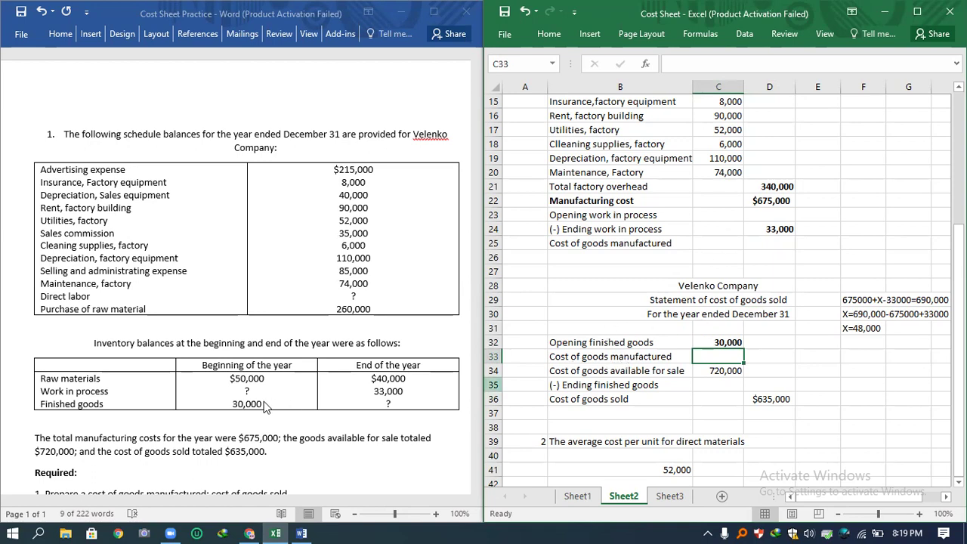
pyautogui.click(757, 248)
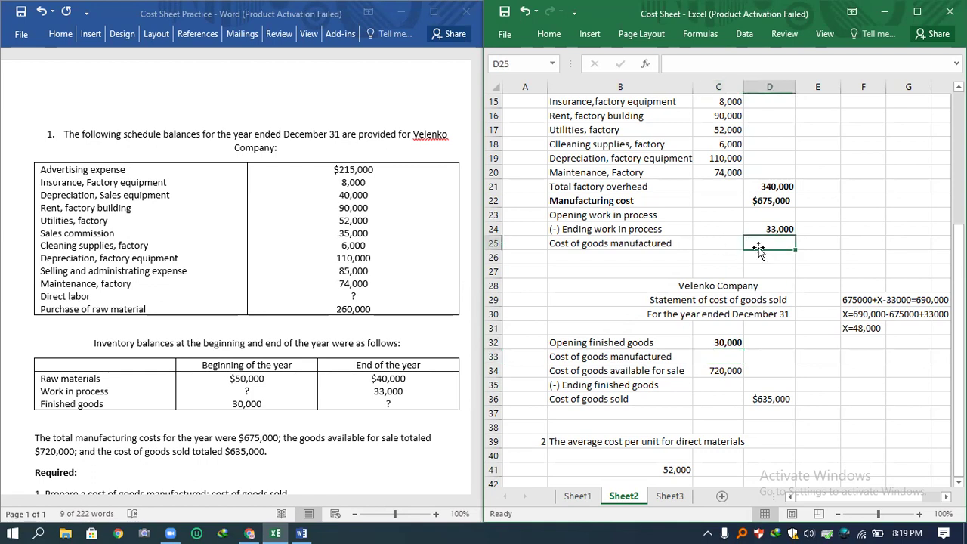
pyautogui.write('888')
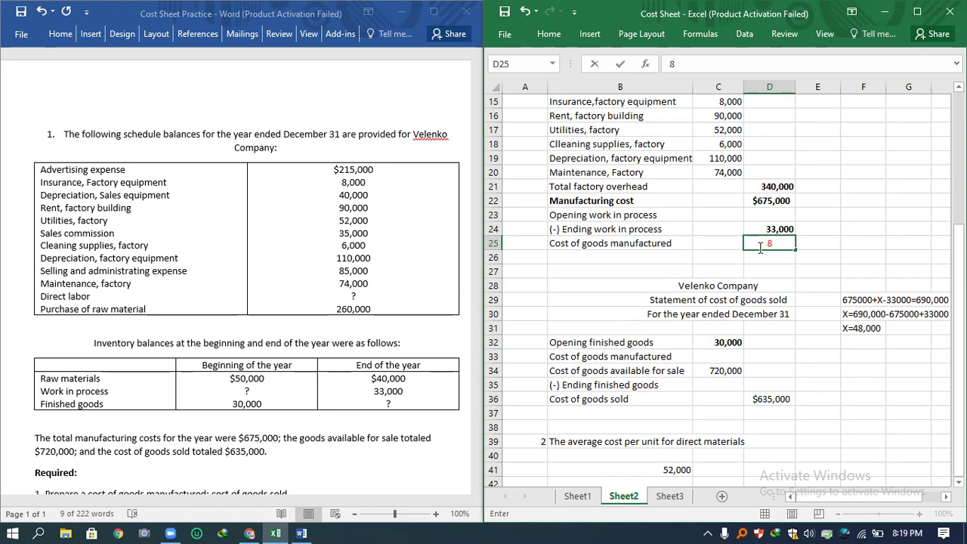
pyautogui.write('**')
pyautogui.click(763, 242)
pyautogui.press('BackSpace')
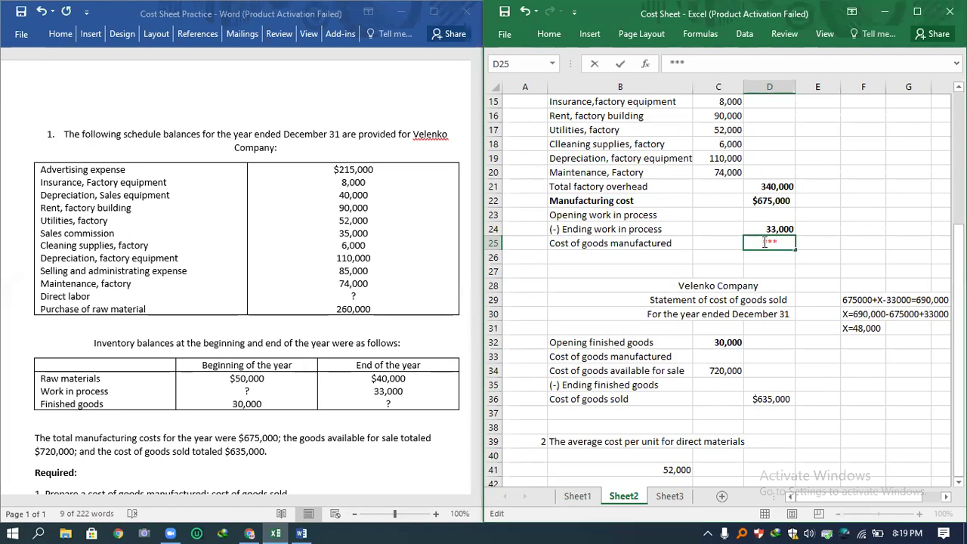
pyautogui.click(730, 355)
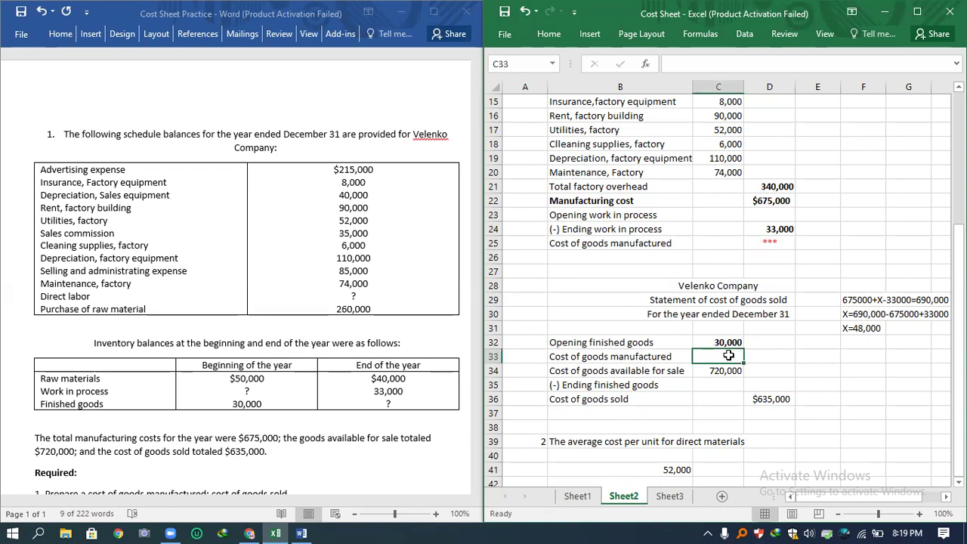
pyautogui.write('*')
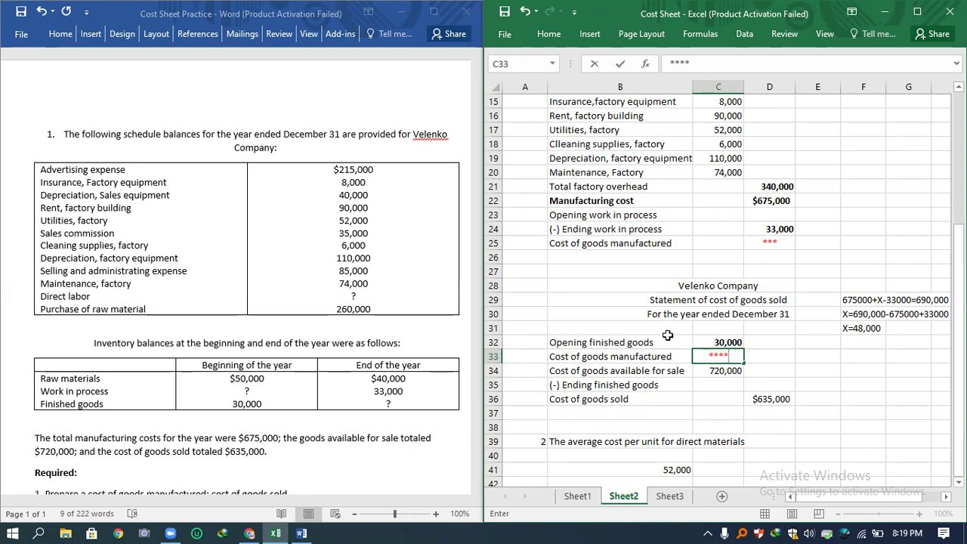
# Step: Bold the cost of goods available for sale amount in C34, checking it against the Word problem
pyautogui.click(610, 369)
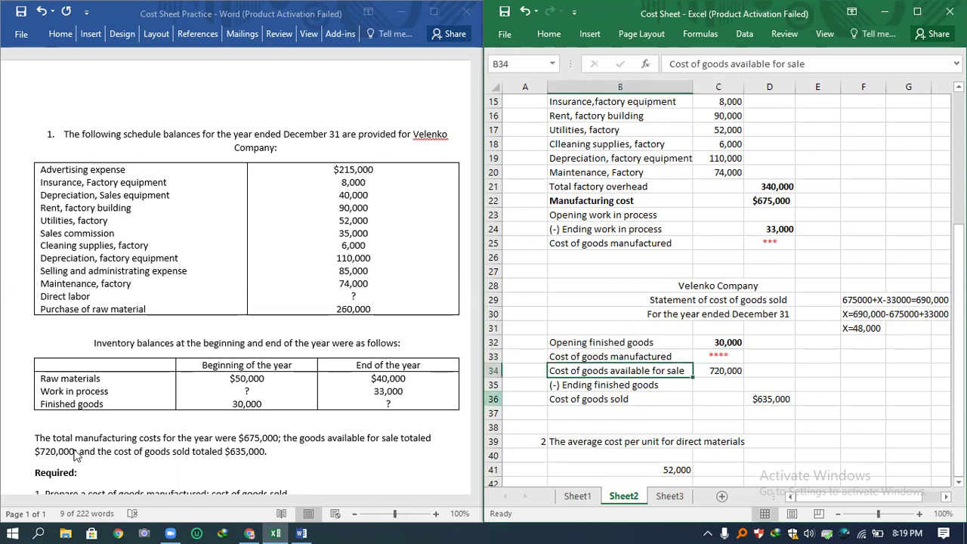
pyautogui.click(723, 371)
pyautogui.hotkey('ctrl', 'b')
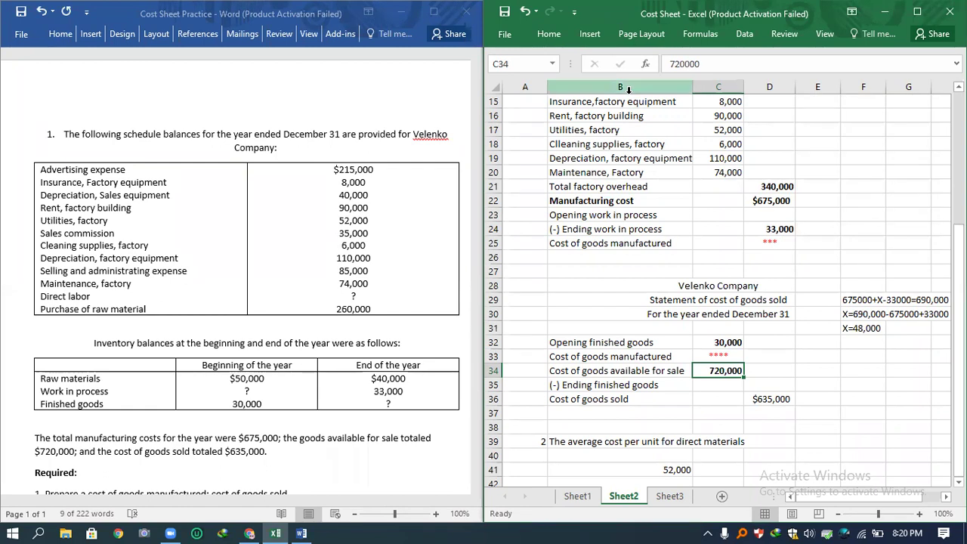
# Step: Enter 690,000 as the cost of goods manufactured in C33 of the cost of goods sold statement and bold it
pyautogui.click(715, 356)
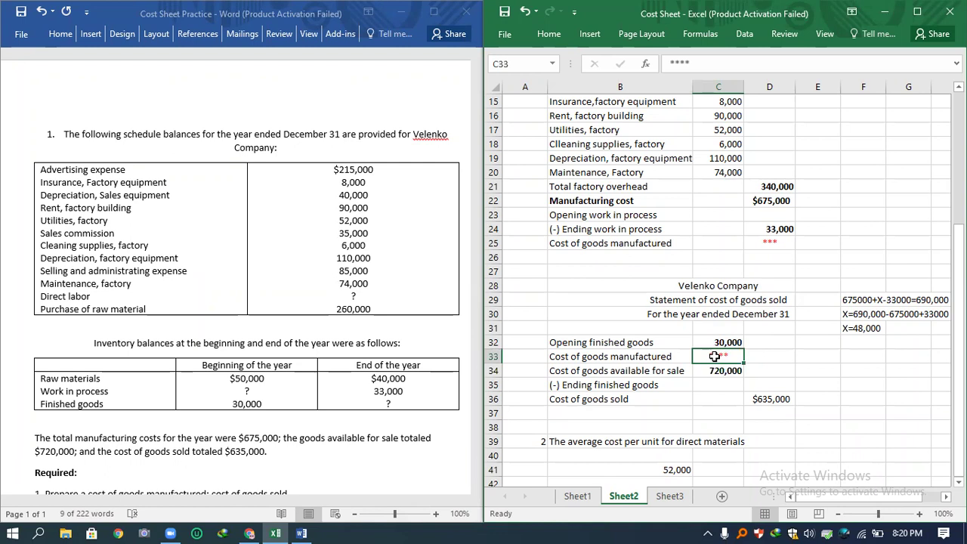
pyautogui.write('6')
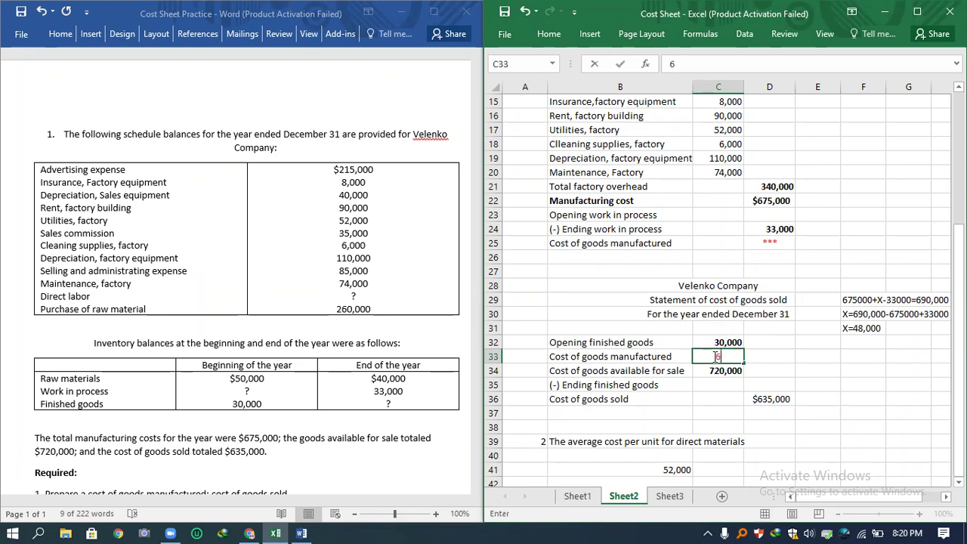
pyautogui.write('90,000')
pyautogui.press('Return')
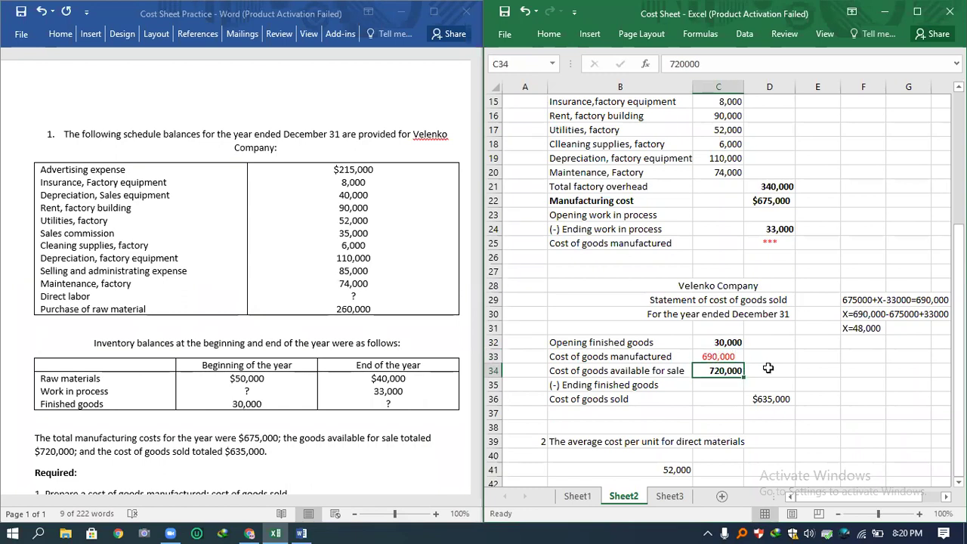
pyautogui.click(730, 355)
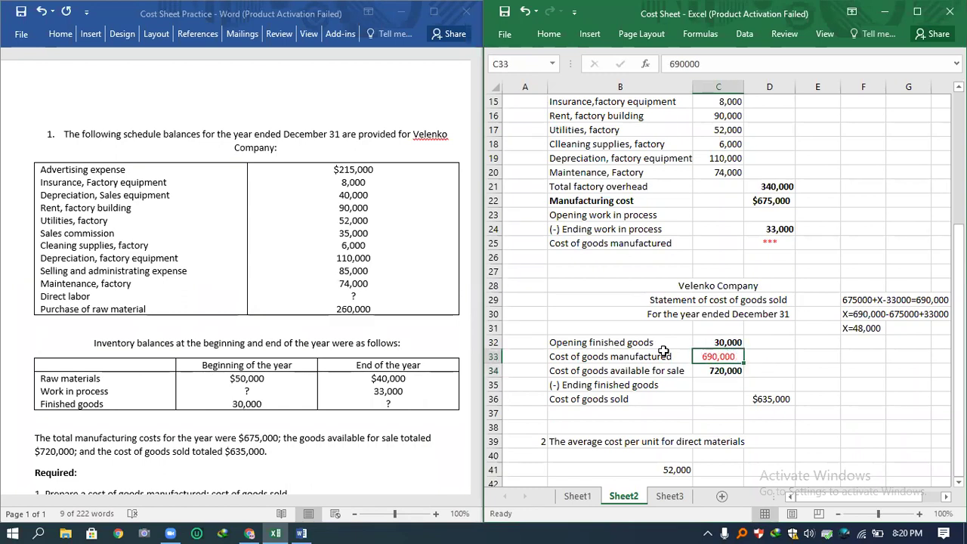
pyautogui.hotkey('ctrl', 'b')
# Step: Enter 690,000 as the cost of goods manufactured in D25
pyautogui.click(772, 240)
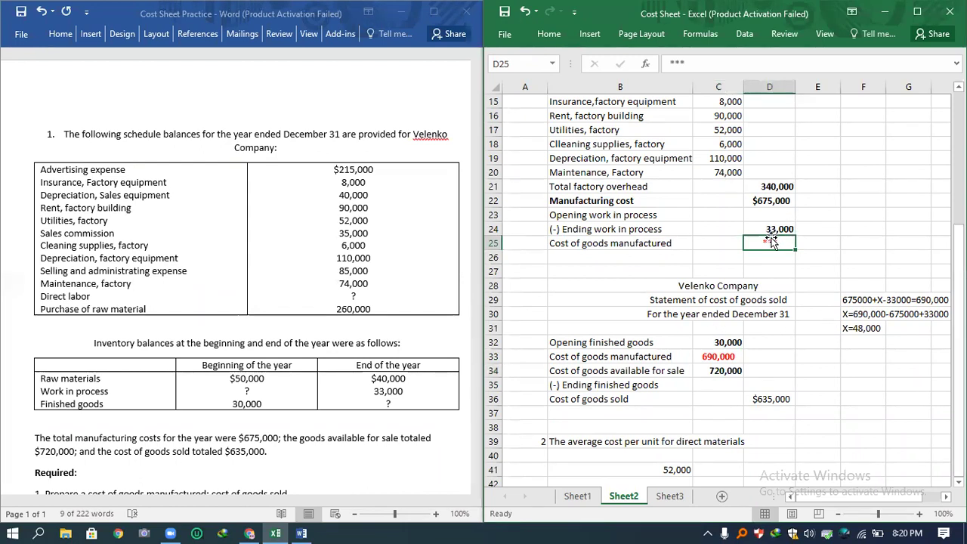
pyautogui.write('690,000')
pyautogui.press('Return')
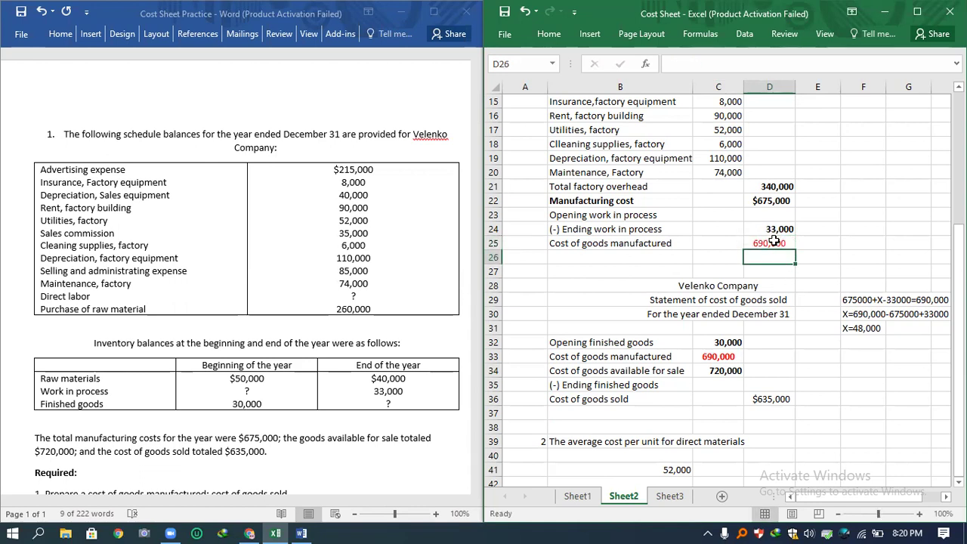
# Step: Append (x) to the Opening work in process label in B23 to mark it as the unknown
pyautogui.press('Up')
pyautogui.press('Left')
pyautogui.press('Left')
pyautogui.click(671, 218)
pyautogui.doubleClick(671, 217)
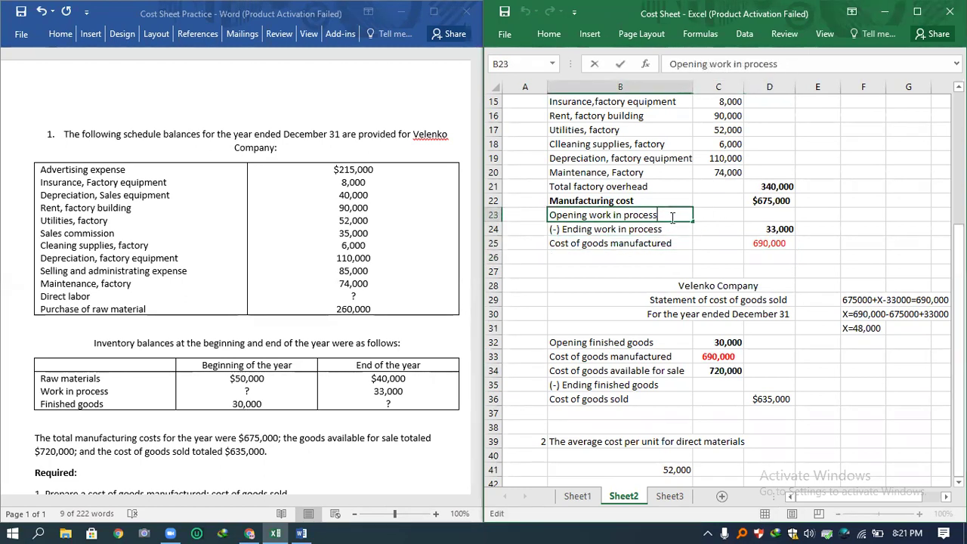
pyautogui.write('(x)')
pyautogui.click(764, 220)
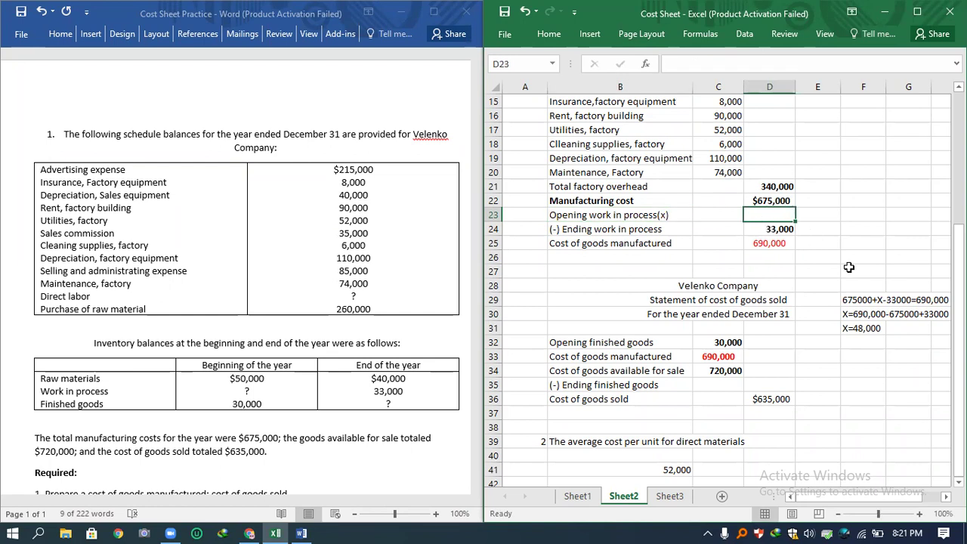
pyautogui.moveTo(811, 493); pyautogui.dragTo(810, 495)
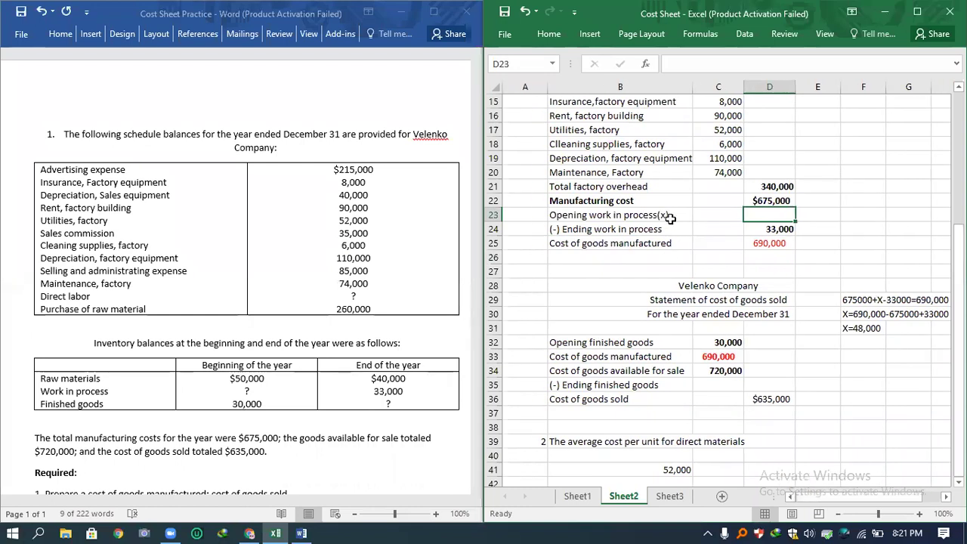
# Step: Bold the cost of goods manufactured amount in D25 and review the equation for X in F29
pyautogui.click(765, 244)
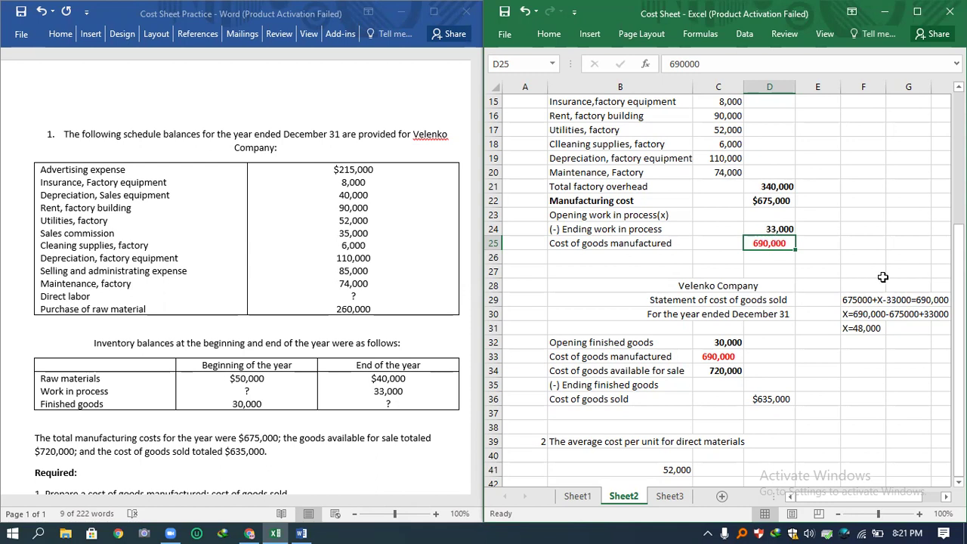
pyautogui.click(861, 300)
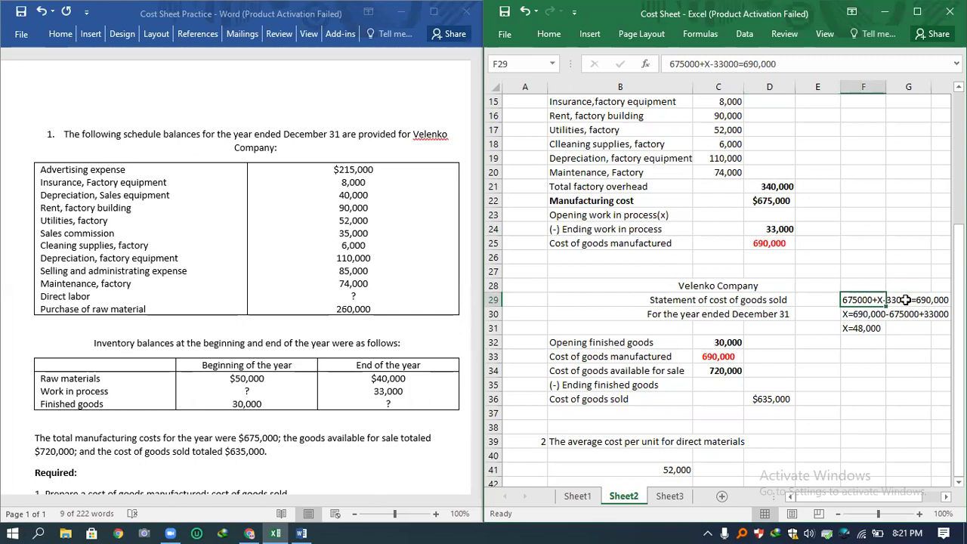
pyautogui.click(939, 299)
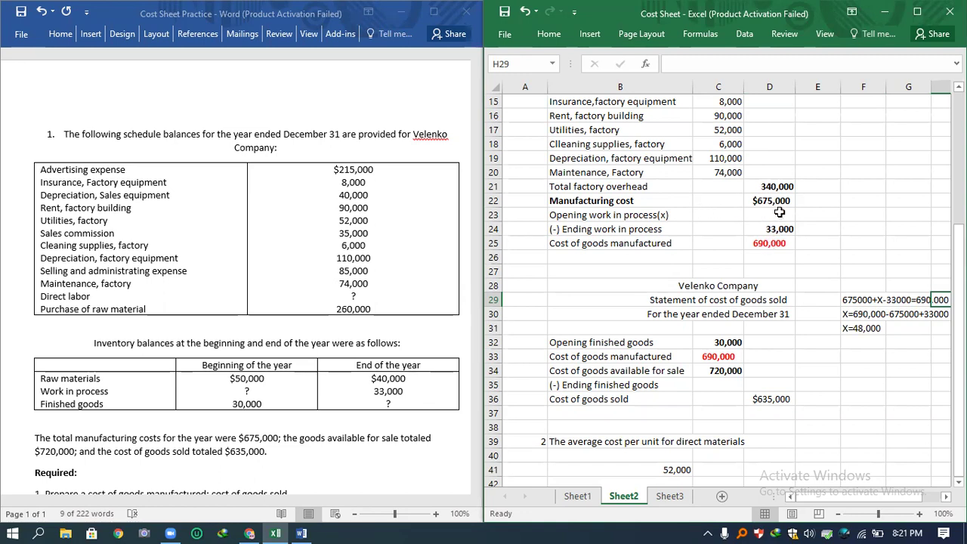
# Step: Bold the solved value of X in F31
pyautogui.click(775, 212)
pyautogui.moveTo(776, 213); pyautogui.dragTo(776, 213)
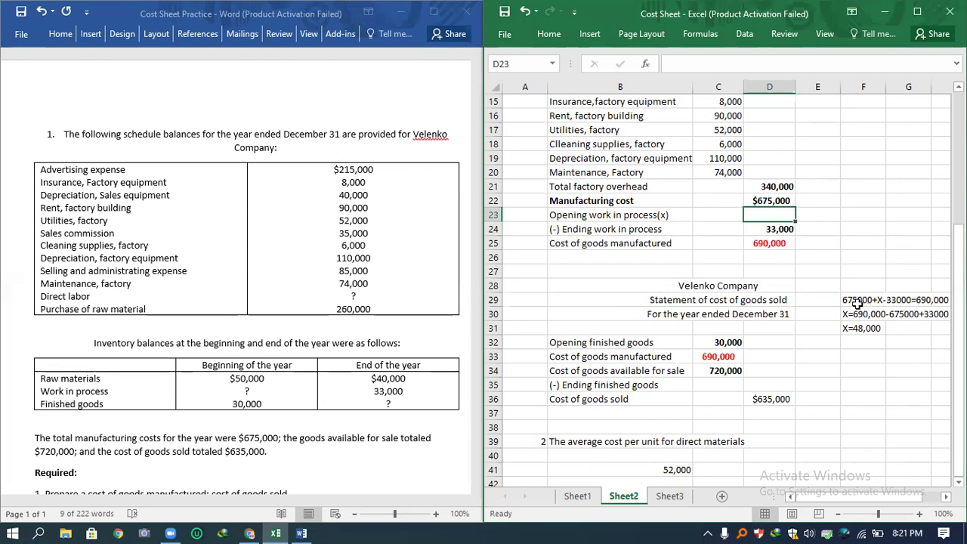
pyautogui.click(861, 327)
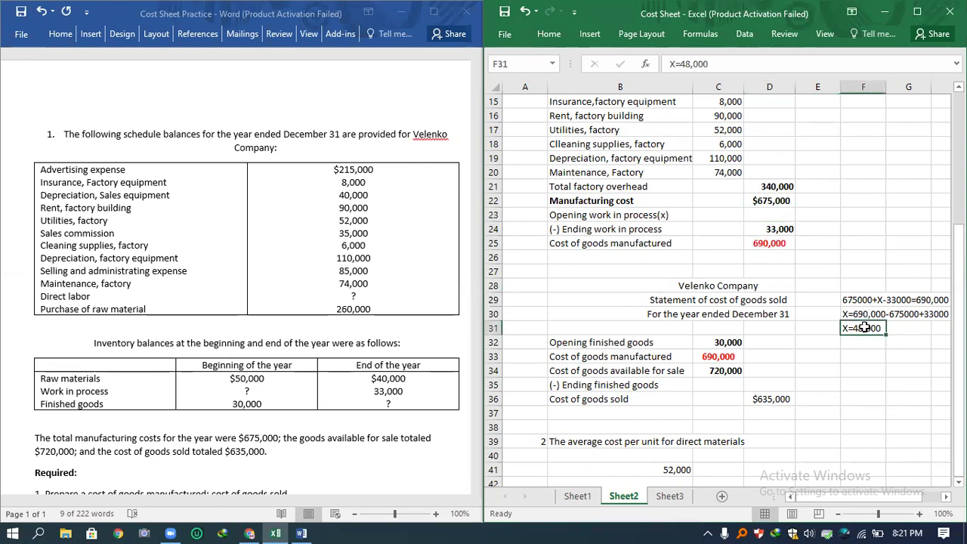
pyautogui.hotkey('ctrl', 'b')
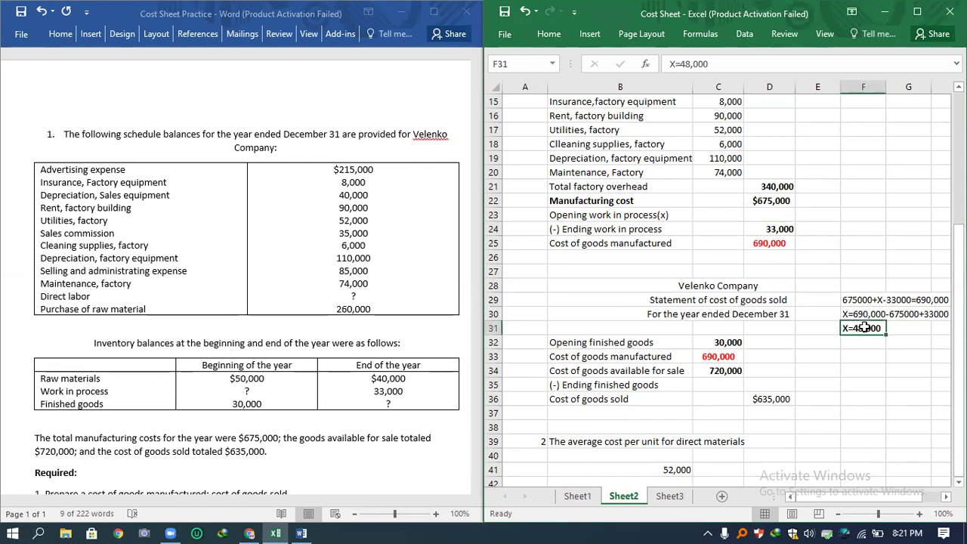
# Step: Enter 48000 as the opening work in process in D23 and bold it
pyautogui.click(769, 212)
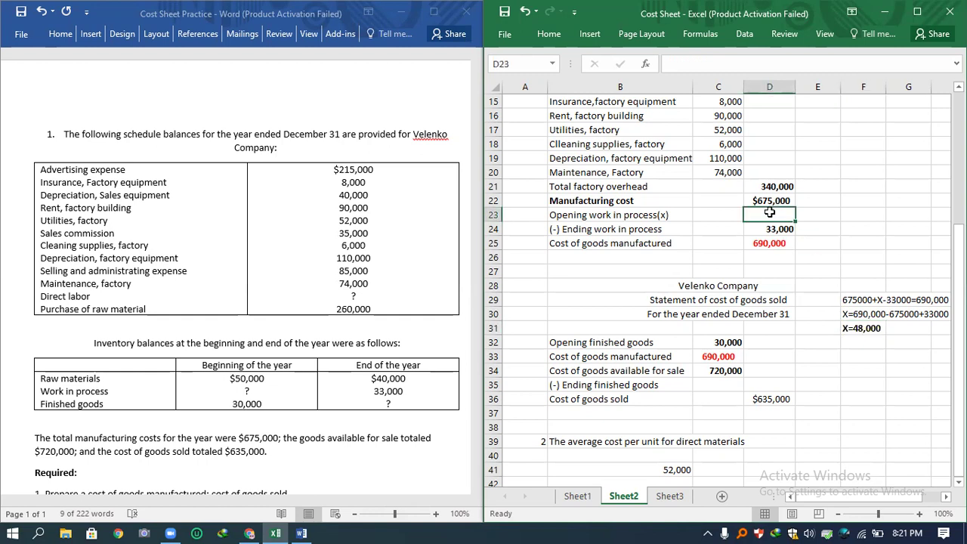
pyautogui.write('48000')
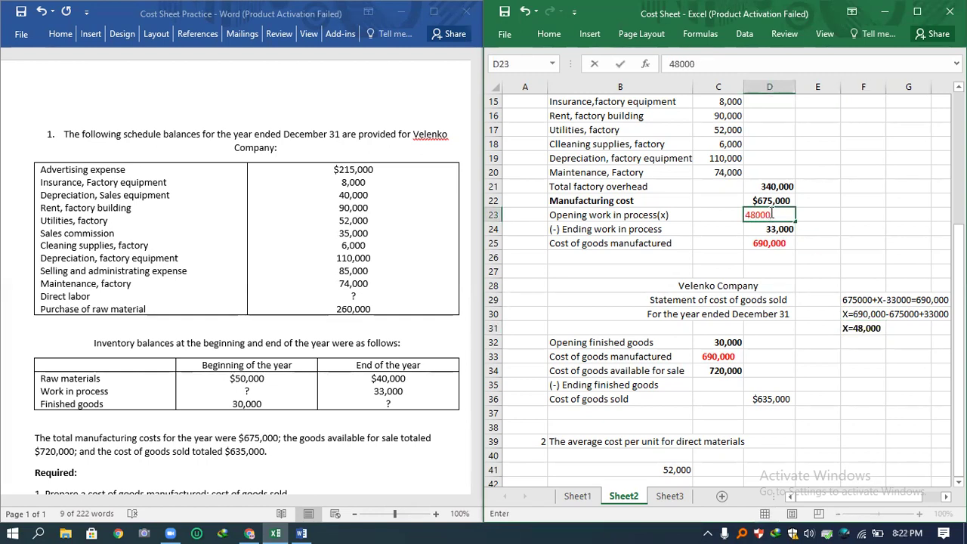
pyautogui.press('Return')
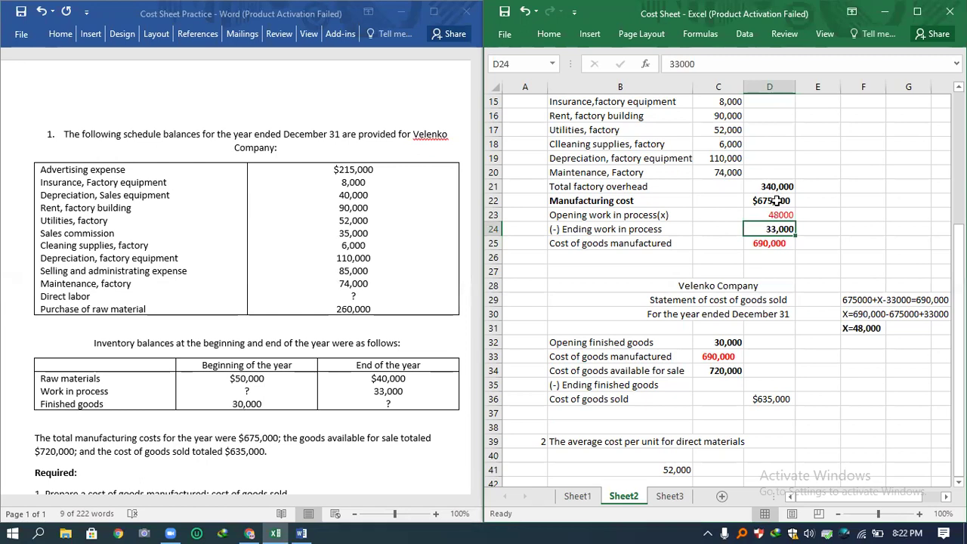
pyautogui.click(786, 215)
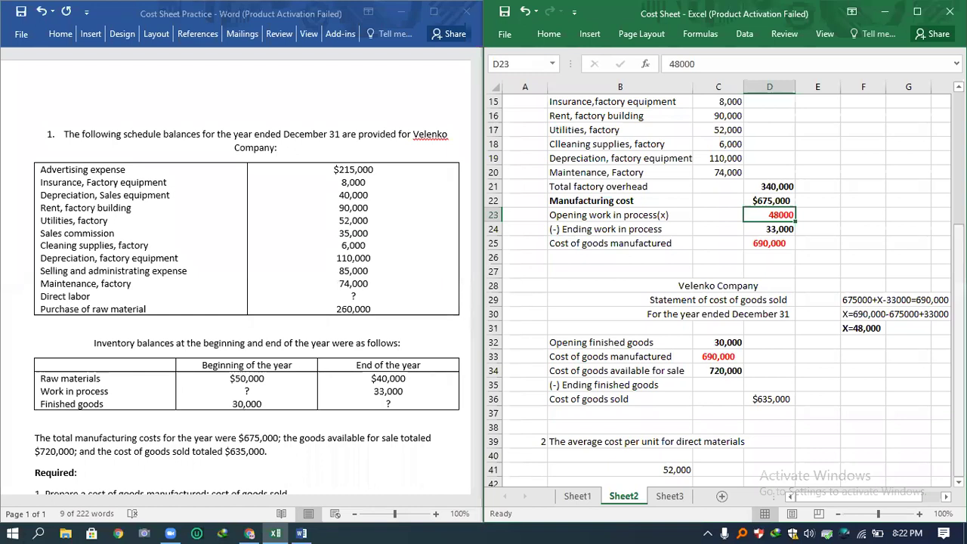
# Step: Read the Required questions in the Word document, including the average cost per unit tasks, and return to the Excel sheet
pyautogui.moveTo(958, 278); pyautogui.dragTo(958, 278)
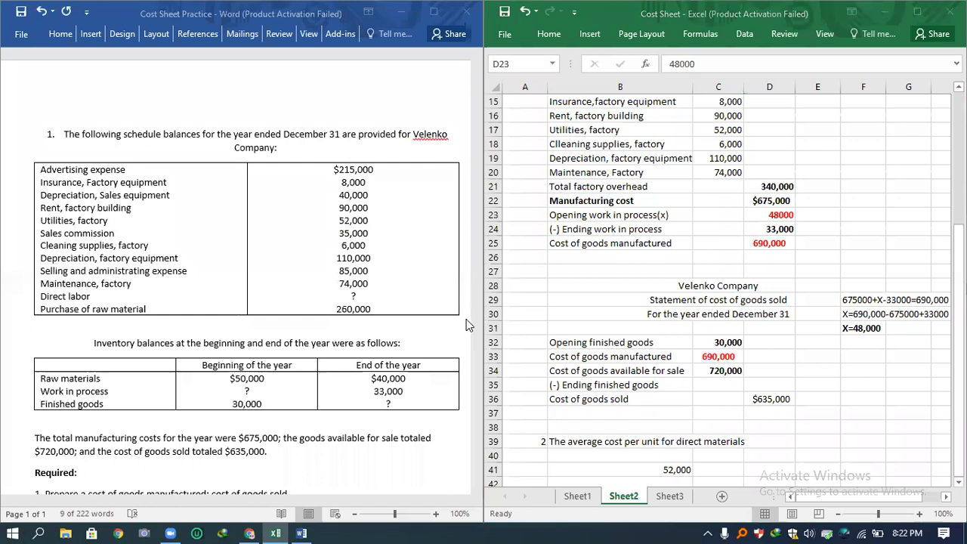
pyautogui.click(477, 190)
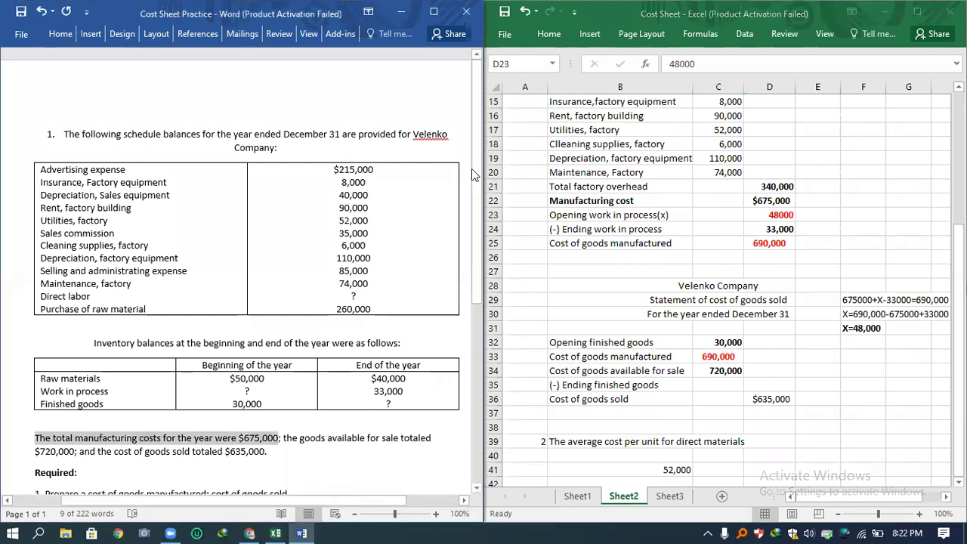
pyautogui.moveTo(477, 190)
pyautogui.mouseDown()
pyautogui.moveTo(477, 332)
pyautogui.moveTo(477, 310)
pyautogui.mouseUp()
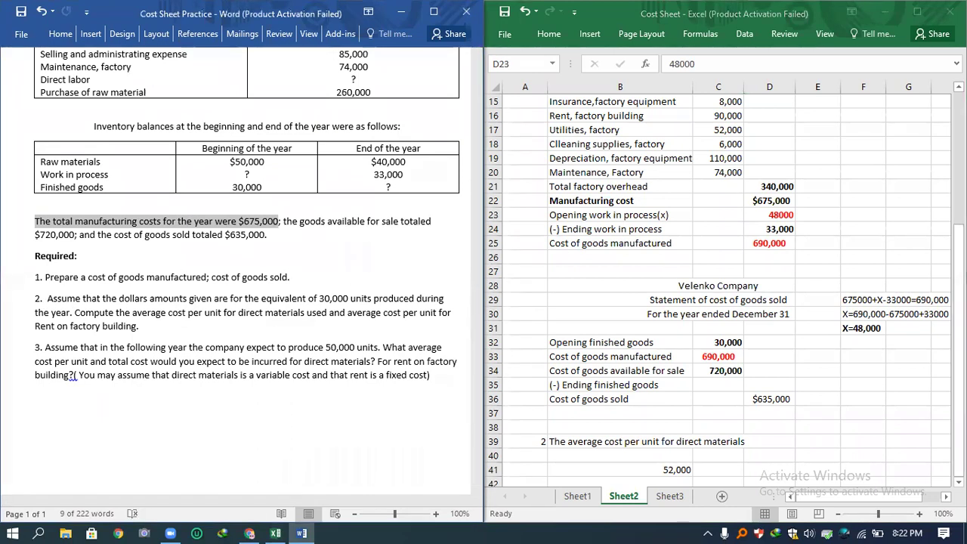
pyautogui.click(769, 215)
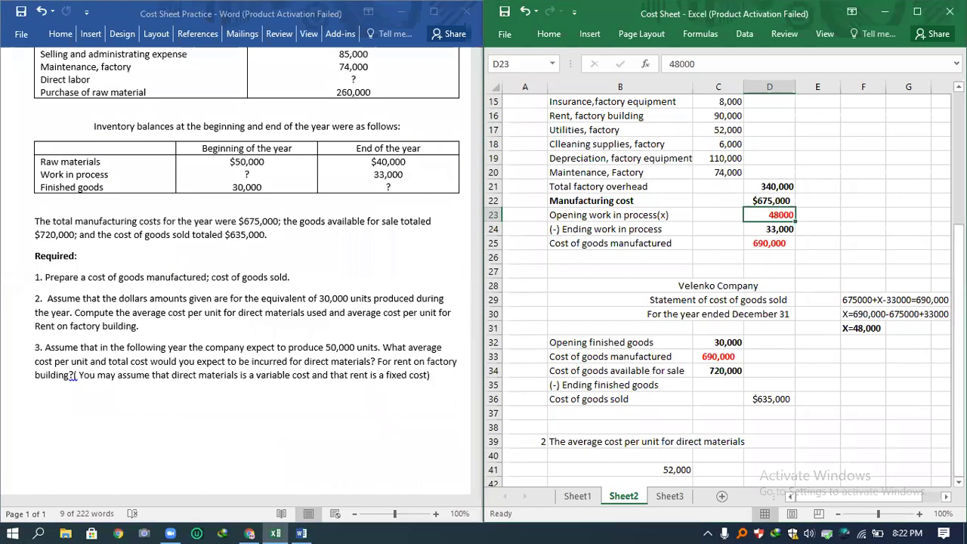
pyautogui.click(959, 393)
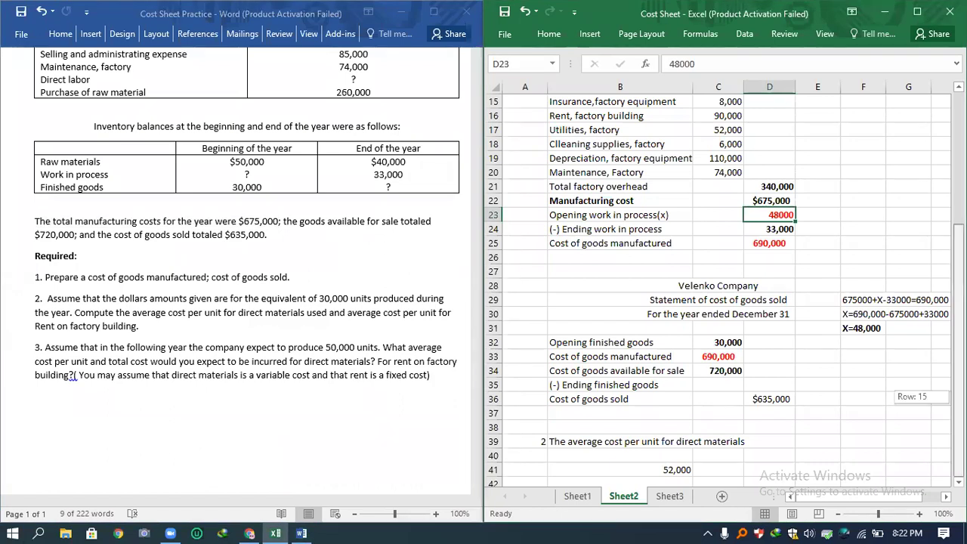